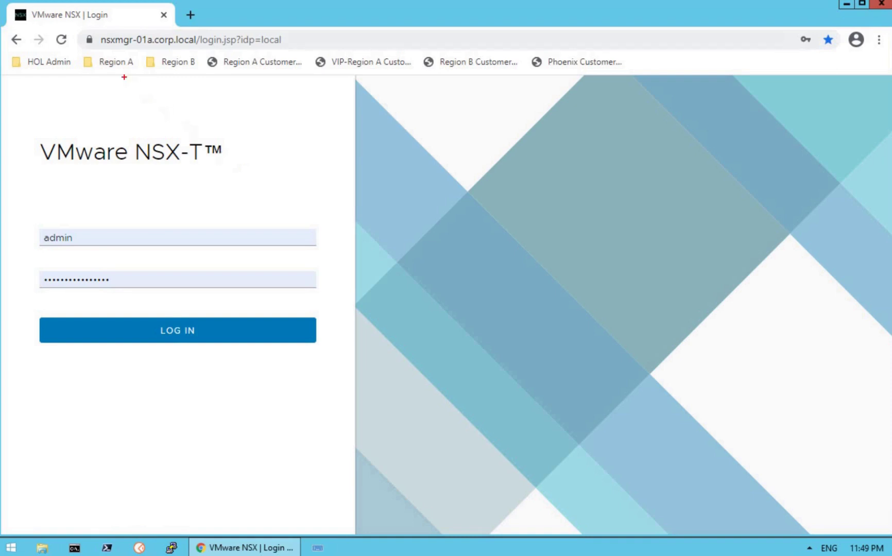
Log in to the NSX Manager login page as admin with the prefilled credentials.
drag(83, 31, 297, 49)
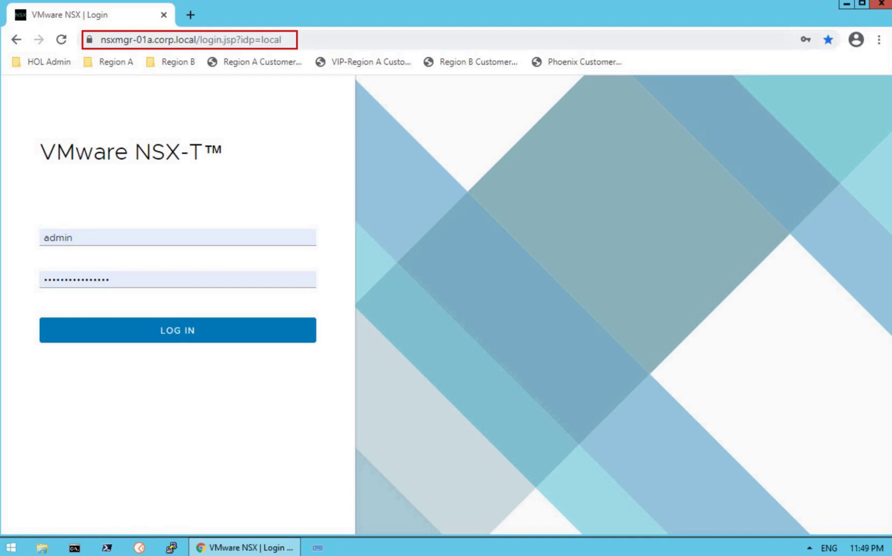
key(Escape)
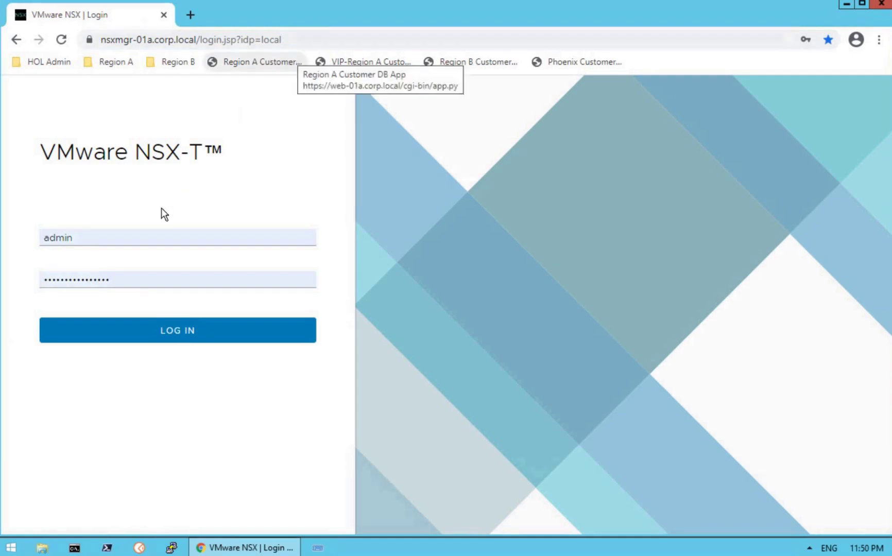
key(ctrl+2)
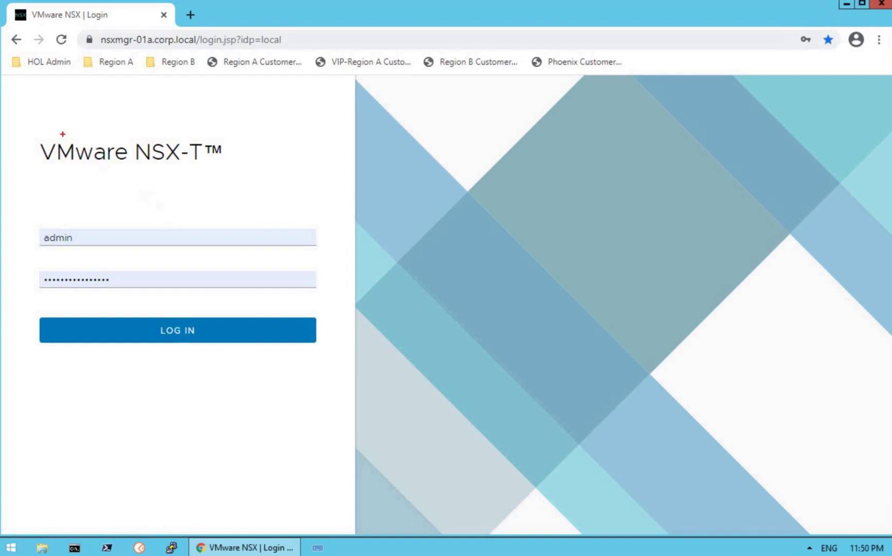
mouse_move(26, 118)
mouse_down()
mouse_move(129, 181)
mouse_move(273, 325)
mouse_move(343, 370)
mouse_up()
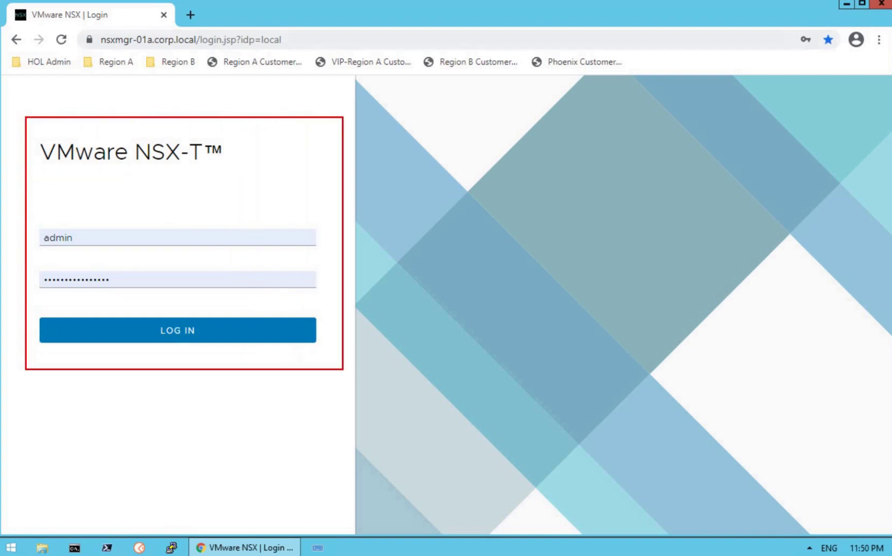
key(Escape)
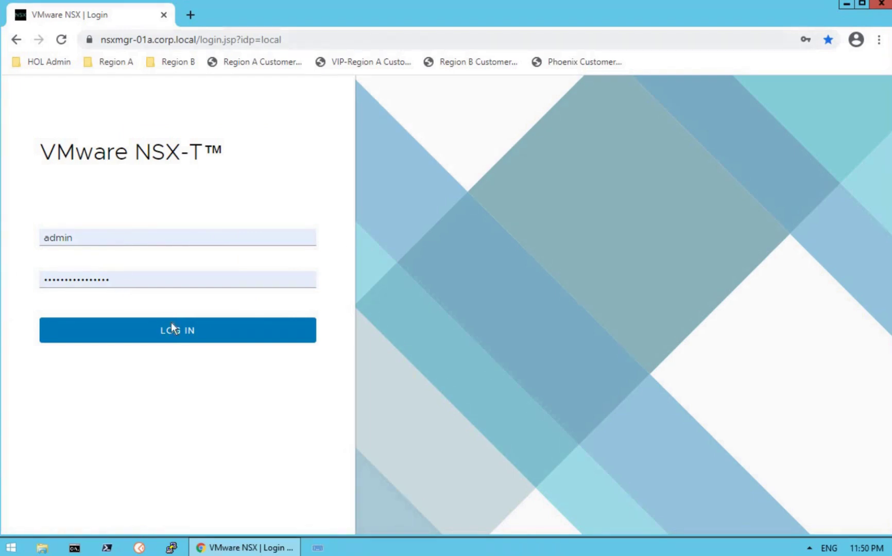
click(185, 338)
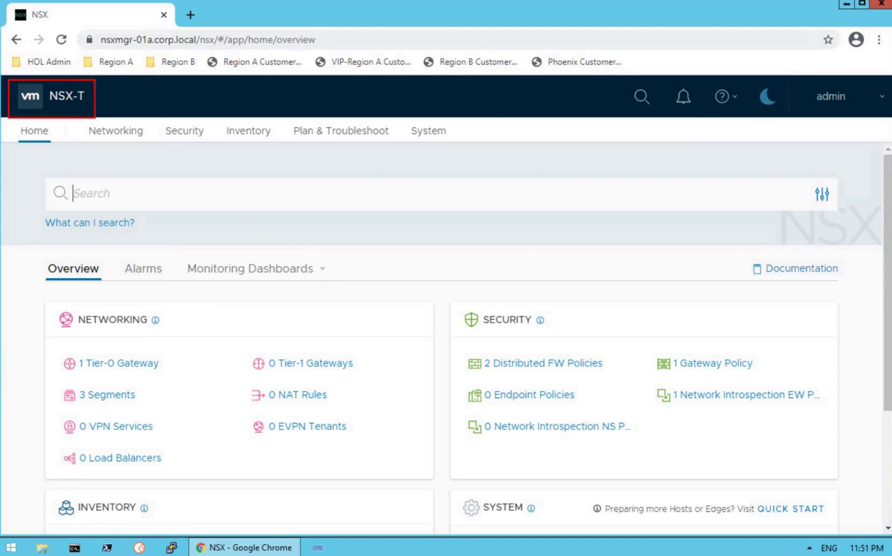
Run a global search for "segment", review the suggested pages and actions, and close the search.
click(97, 128)
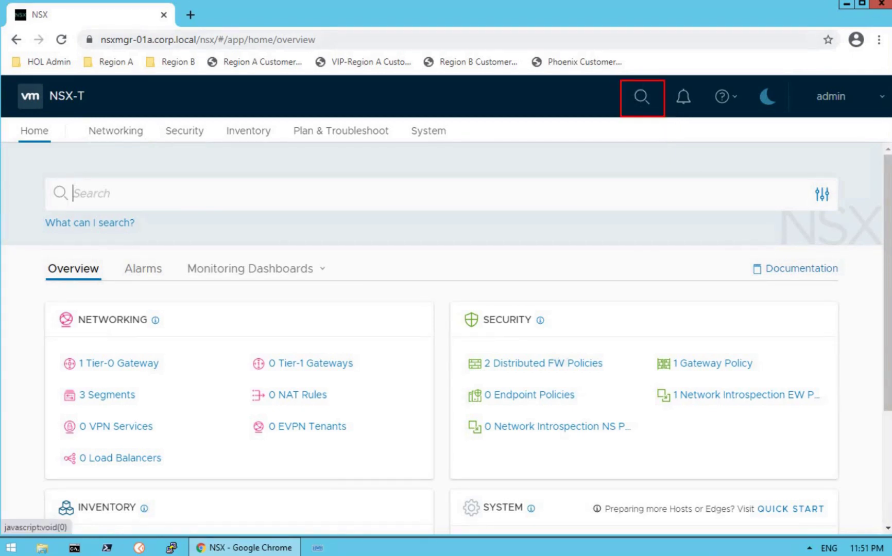
click(646, 100)
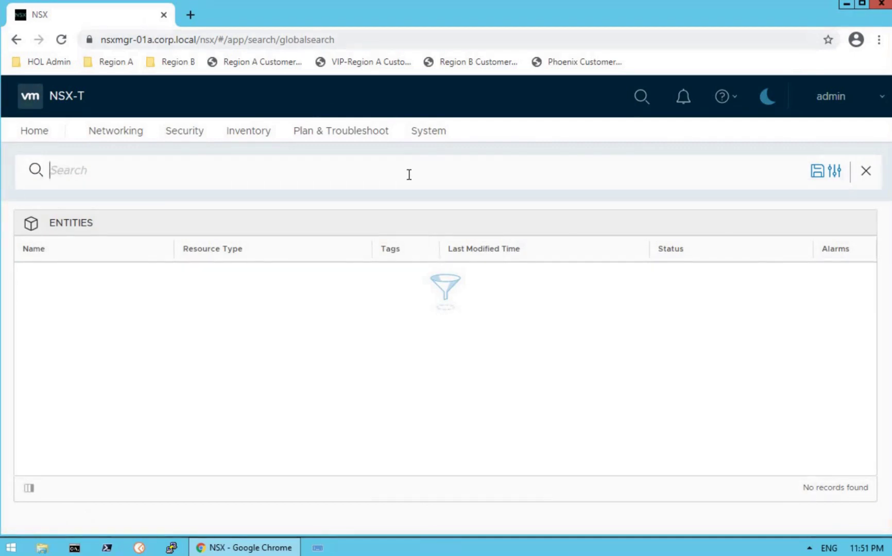
text(segm)
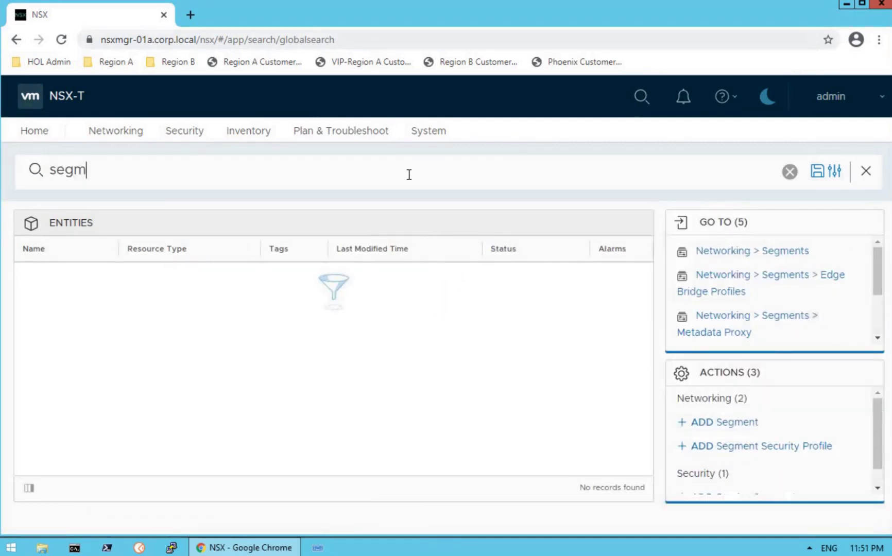
text(ent)
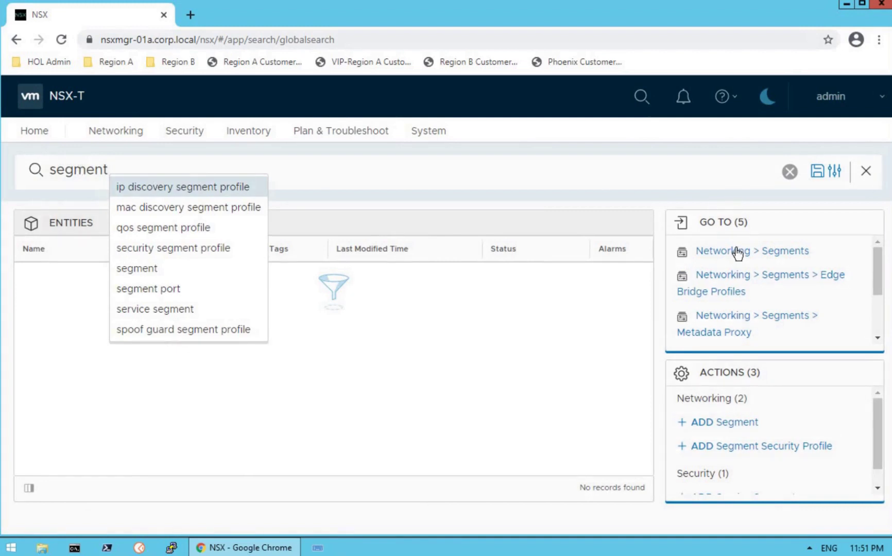
drag(669, 208, 776, 294)
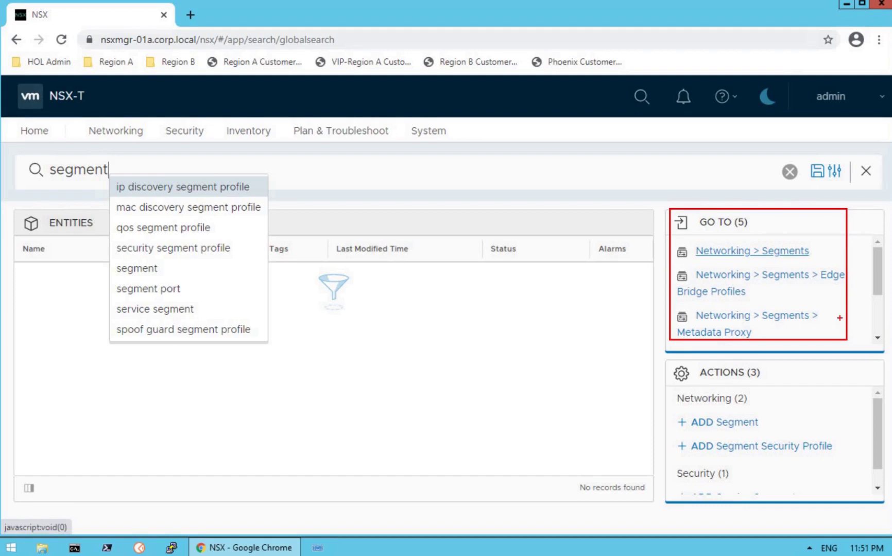
key(Escape)
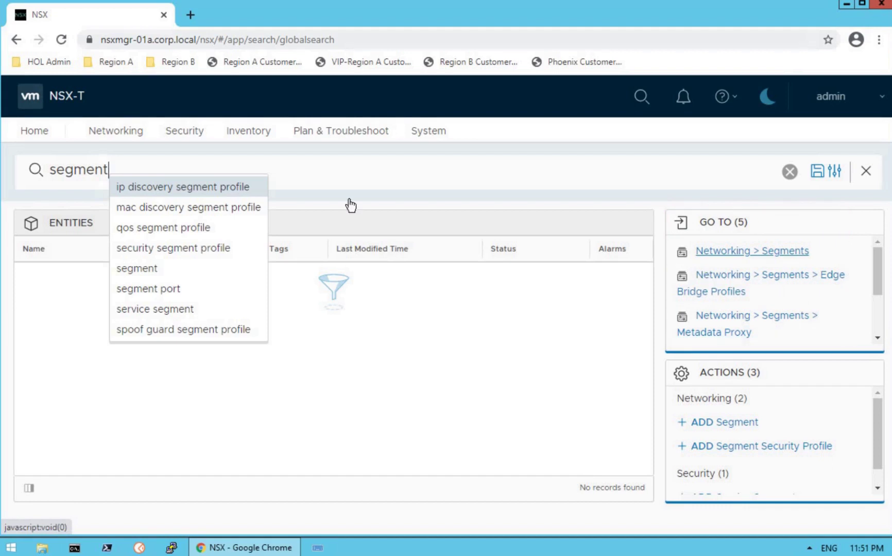
click(863, 174)
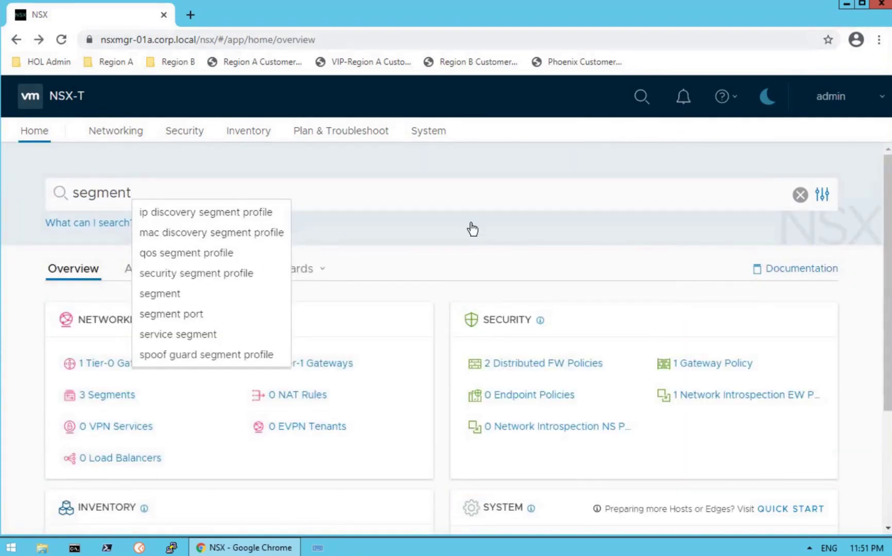
View the system notifications and dismiss the notifications list.
click(679, 108)
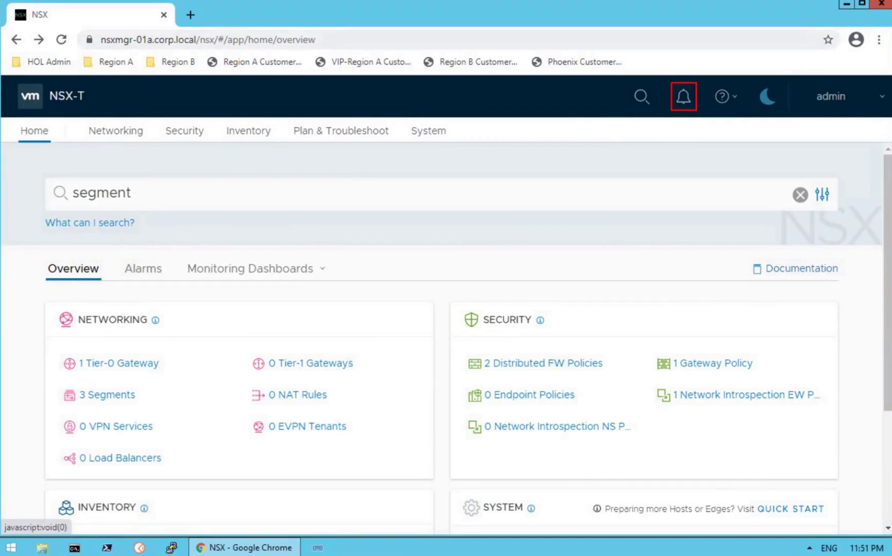
click(683, 105)
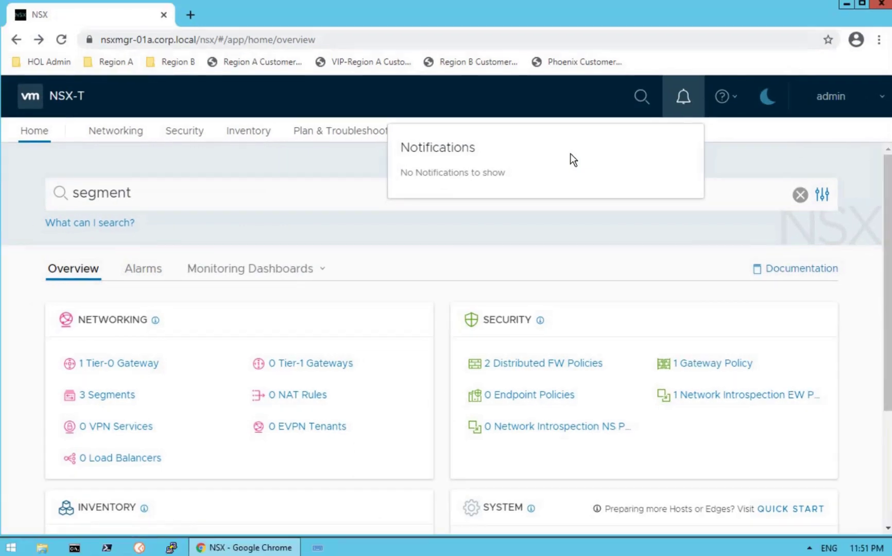
click(718, 118)
Open the NSX-T API documentation from the help options, view it, and close its browser tab.
click(735, 98)
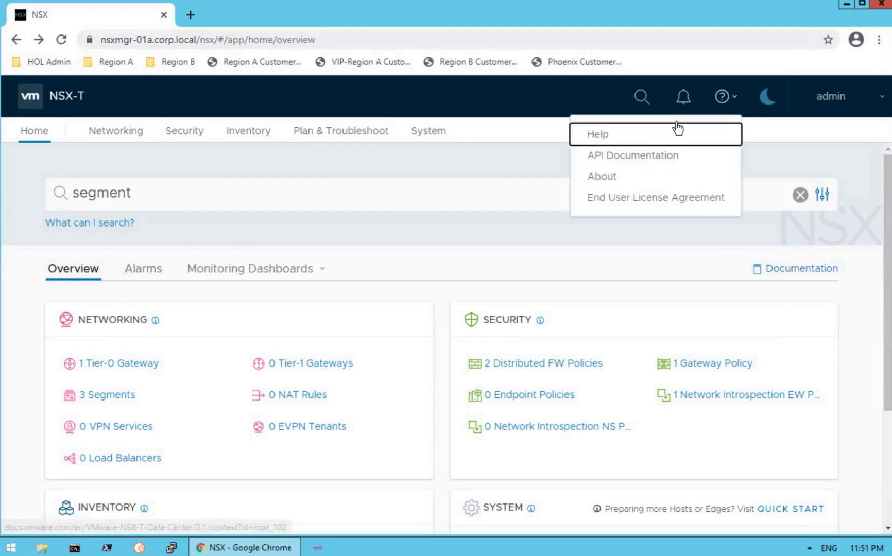
click(627, 157)
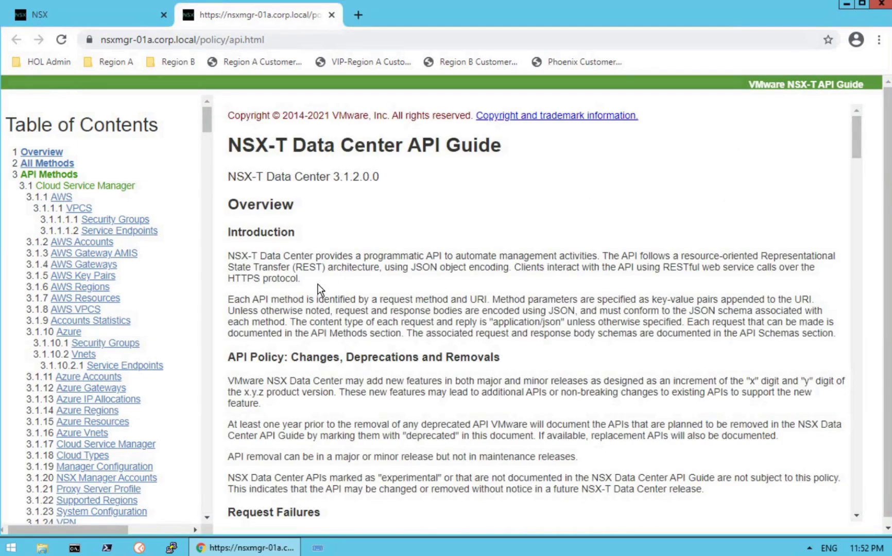
click(331, 16)
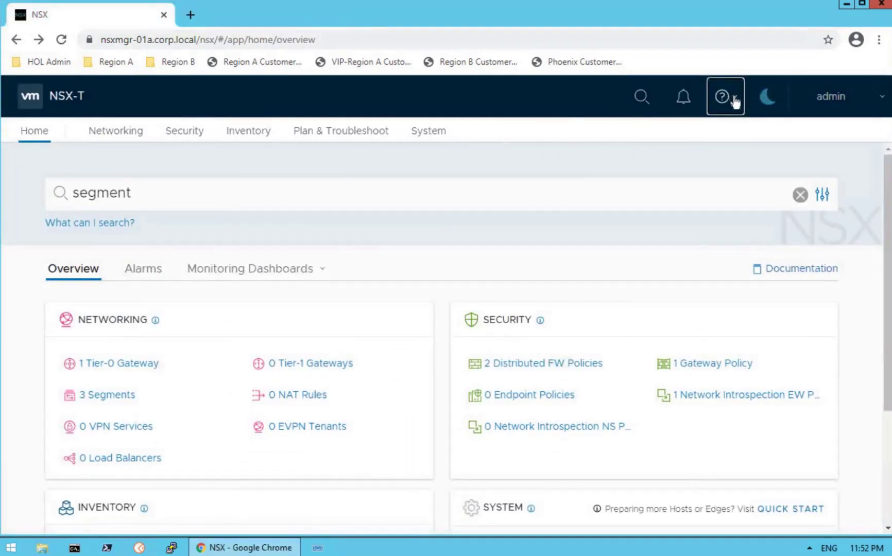
Check the NSX-T version in the About information and close it.
click(735, 102)
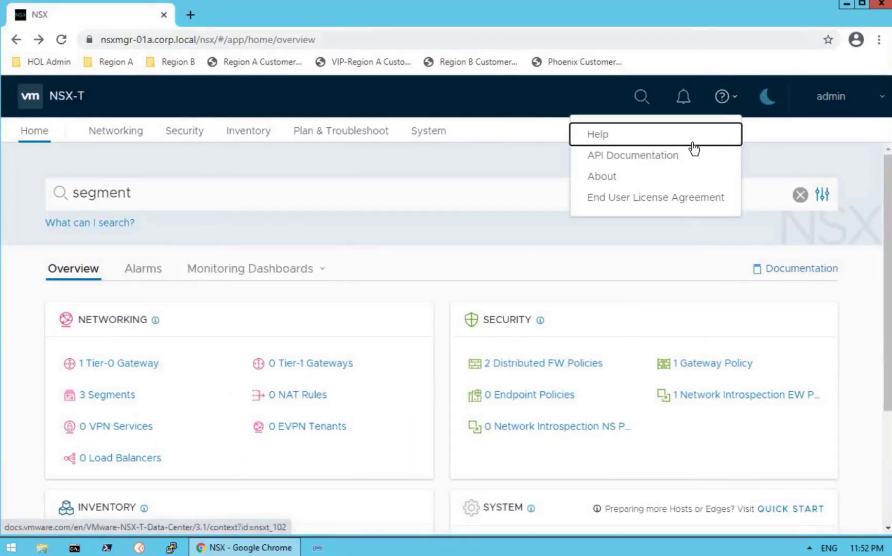
click(614, 178)
key(ctrl+2)
drag(257, 178, 379, 206)
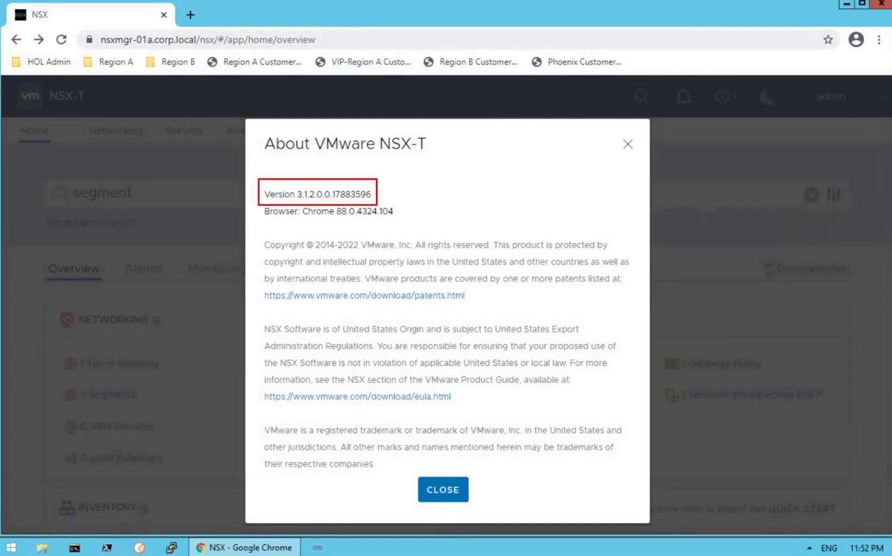
key(Escape)
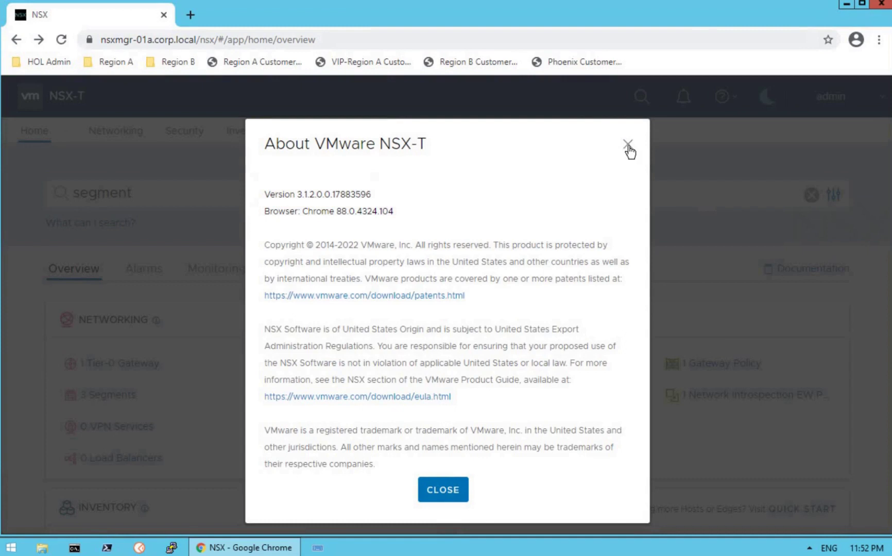
click(717, 127)
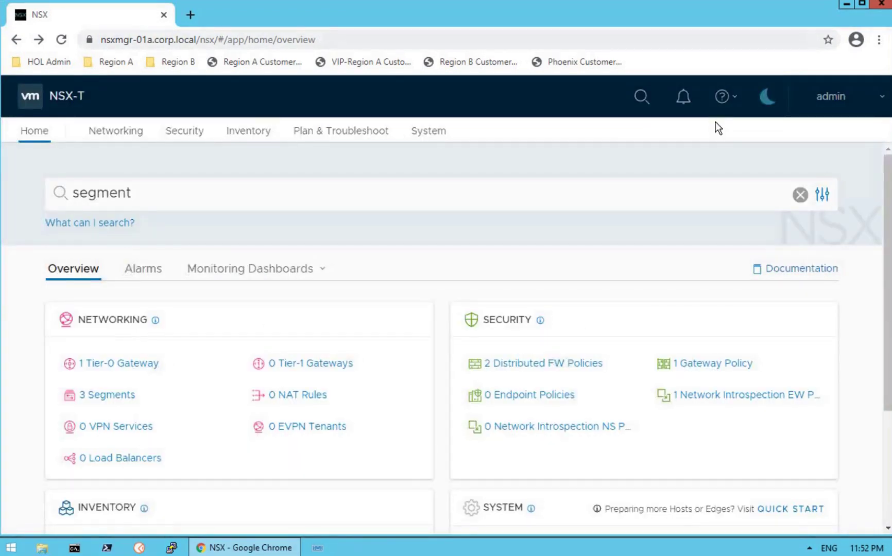
Switch the interface to the dark theme and clear "segment" from the home page search field.
key(ctrl+2)
drag(752, 77, 782, 113)
key(Escape)
click(767, 100)
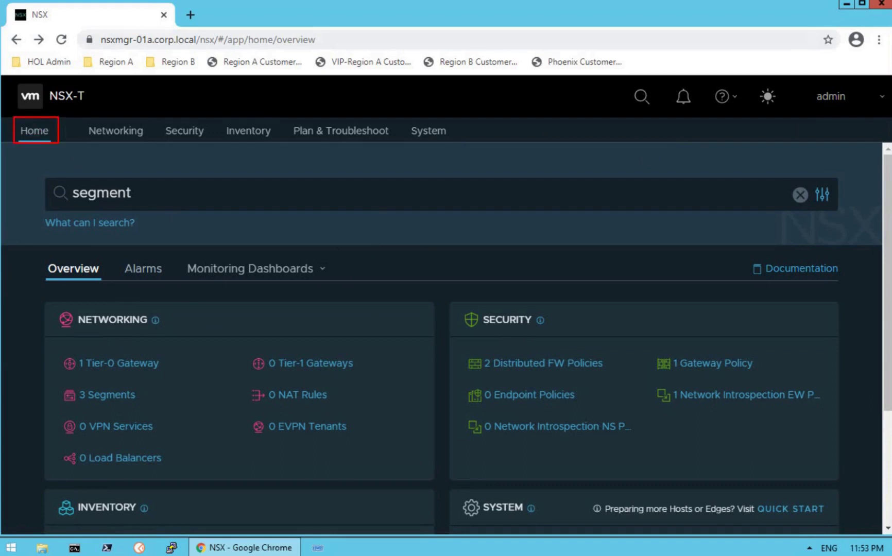
key(ctrl+a)
key(BackSpace)
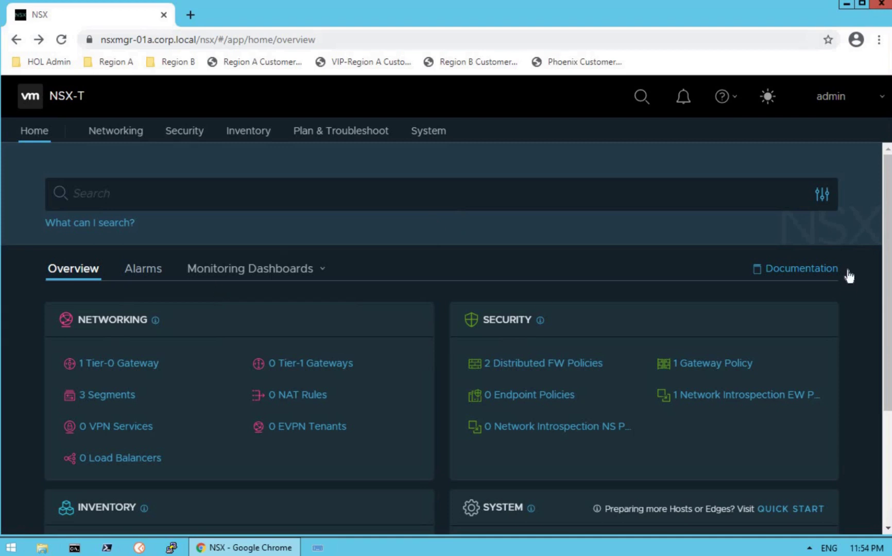
Examine the Networking, Security, Inventory and System summaries on the home overview, including the NSX management node recommendation.
scroll(886, 309, down, 2)
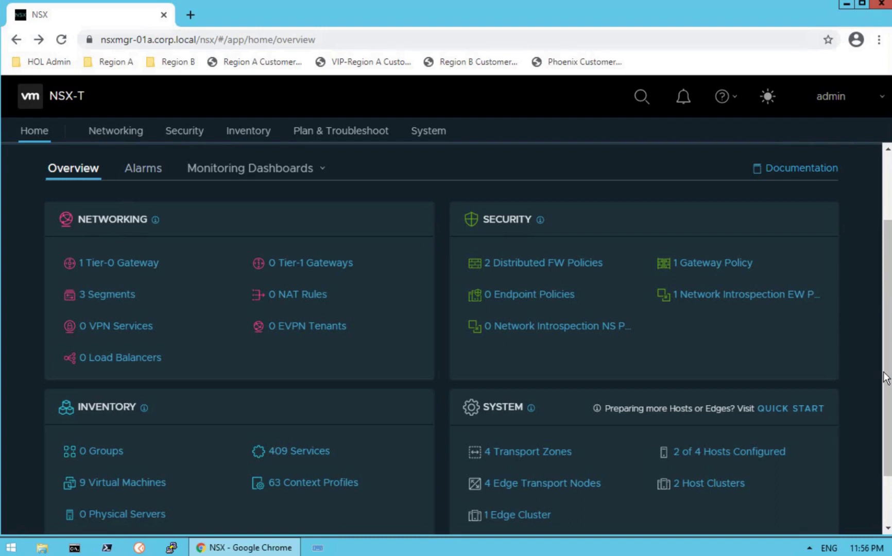
scroll(887, 377, down, 1)
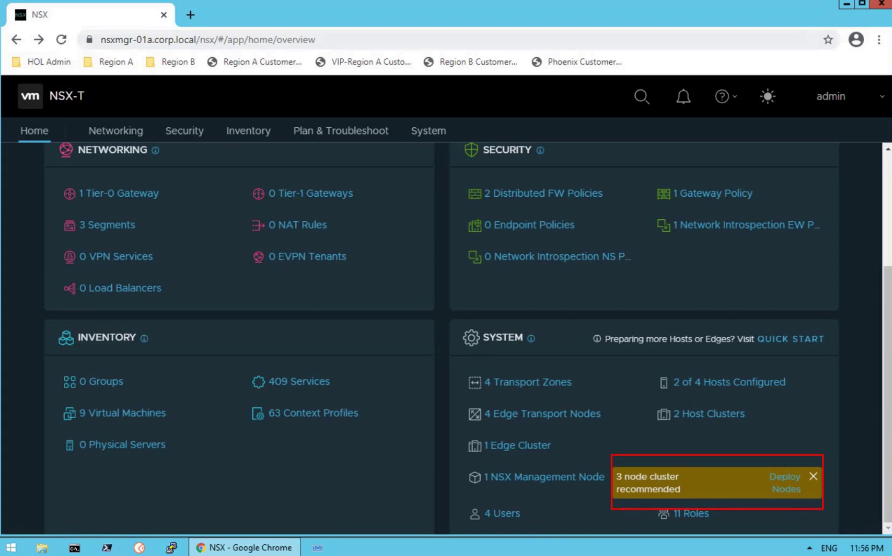
key(e)
drag(463, 459, 606, 497)
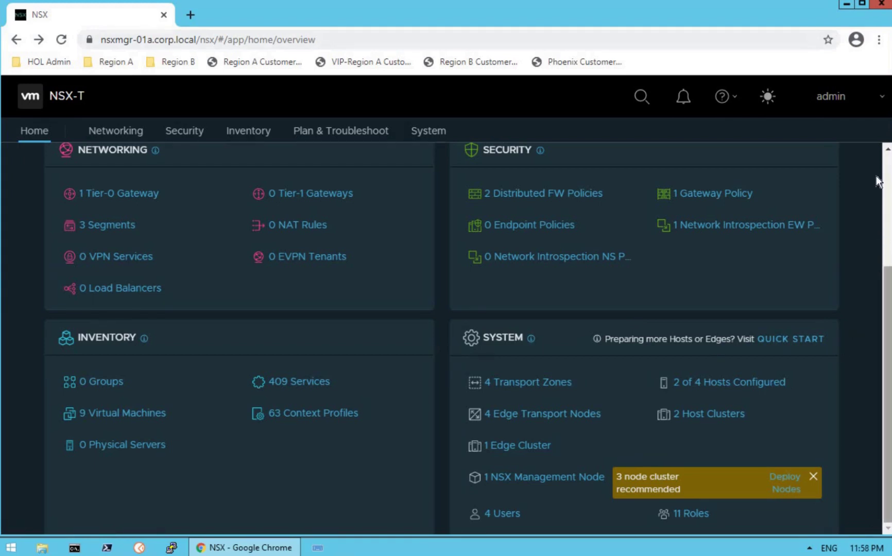
scroll(876, 176, up, 3)
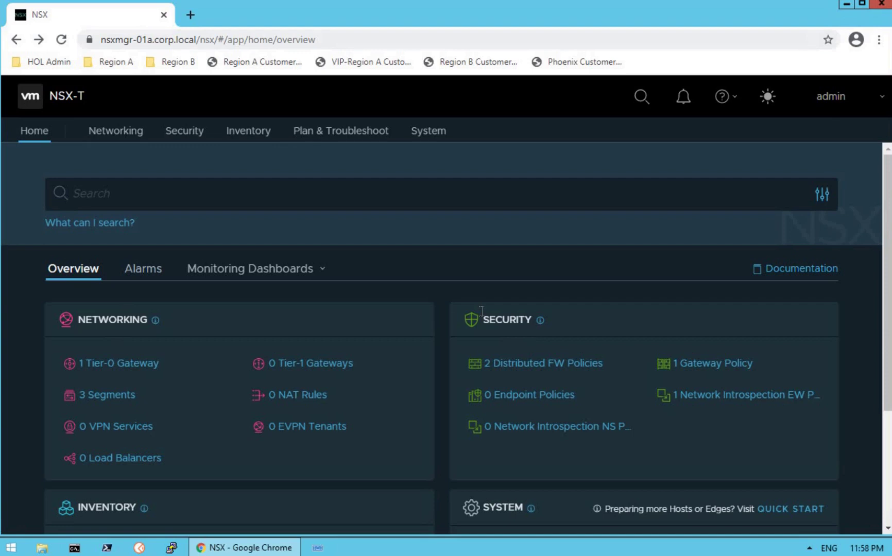
Open the home page's alarms overview and inspect the charts of top features and top events by occurrence.
click(143, 276)
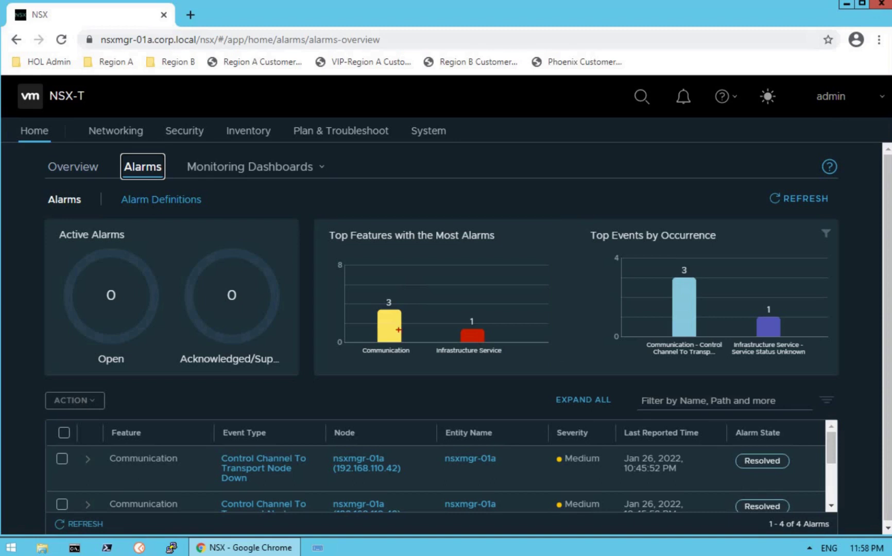
mouse_move(386, 337)
mouse_move(686, 304)
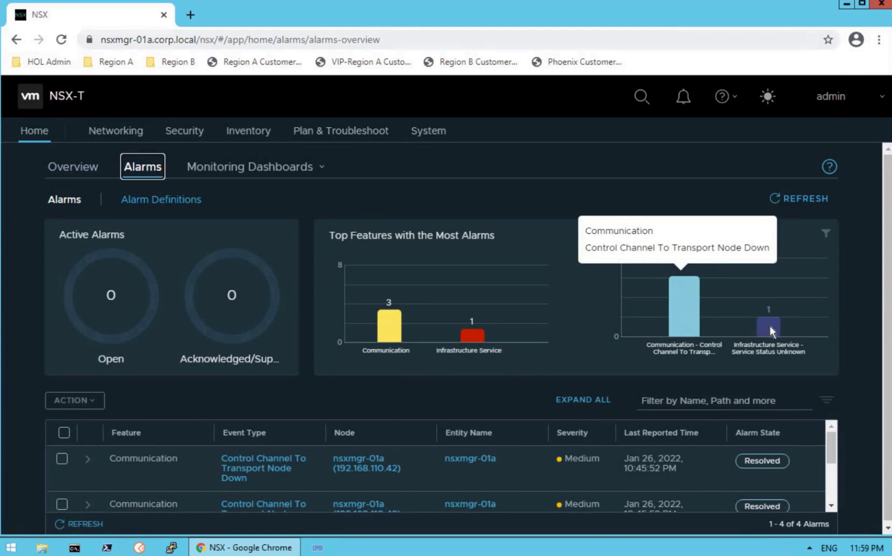
mouse_move(771, 330)
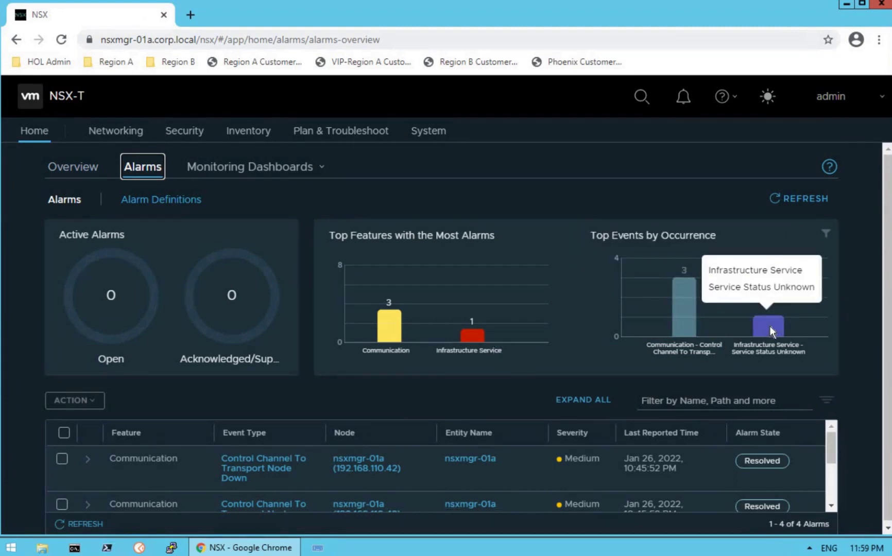
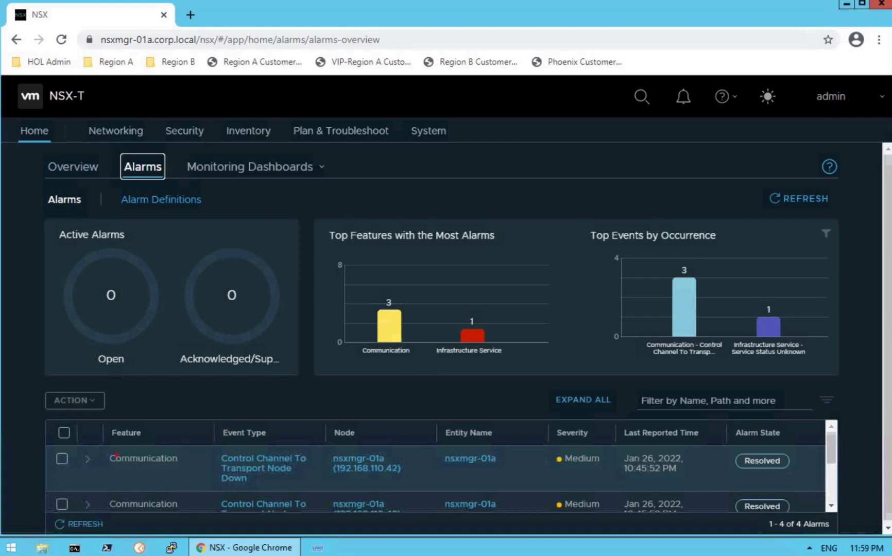
Expand the first Communication alarm in the table and read its description and recommended action.
click(88, 466)
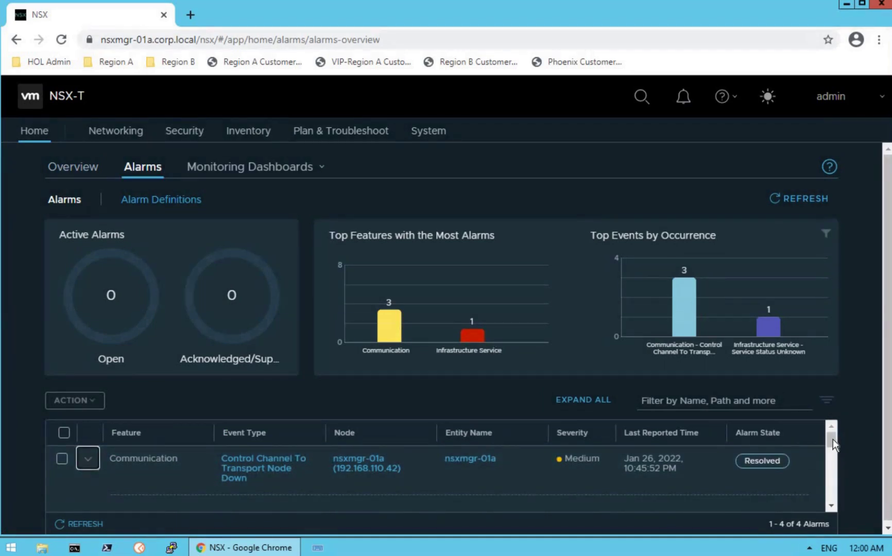
scroll(309, 479, down, 1)
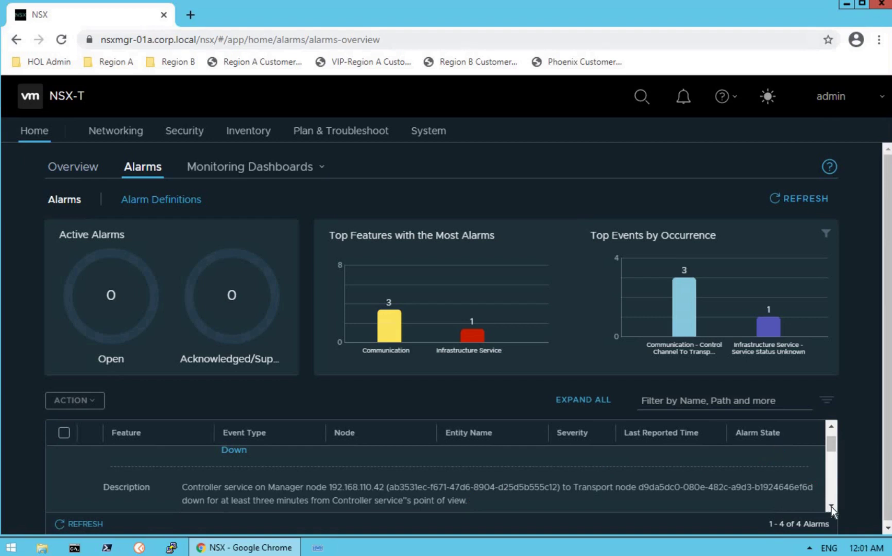
scroll(831, 507, down, 1)
scroll(289, 481, down, 1)
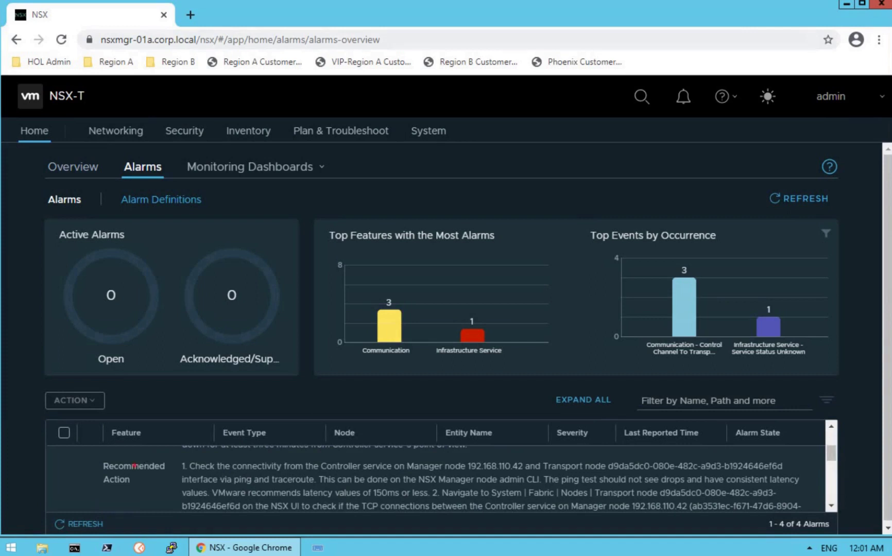
Read the expanded Communication alarm's recommended action, covering the controller connectivity check, ping and traceroute, and latency guidance.
drag(97, 454, 171, 492)
mouse_move(176, 458)
mouse_down()
mouse_move(227, 470)
mouse_move(597, 472)
mouse_up()
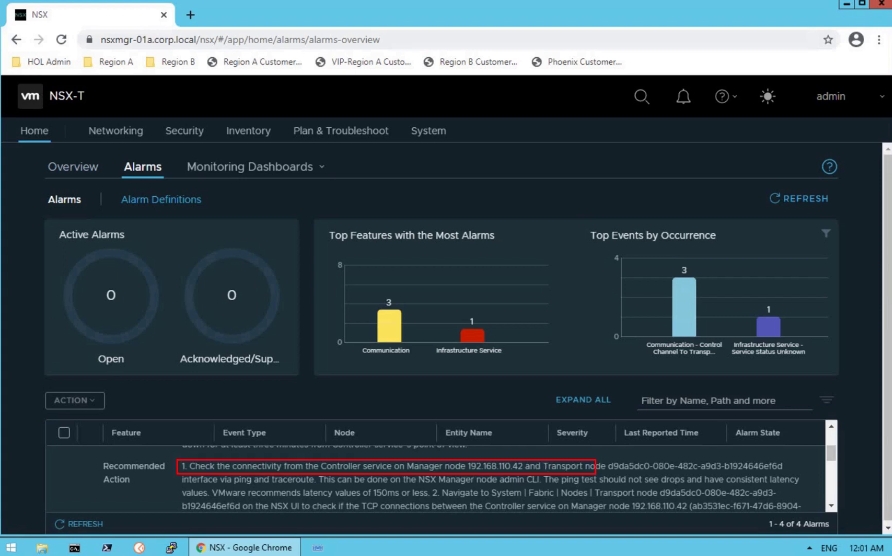
drag(227, 471, 323, 488)
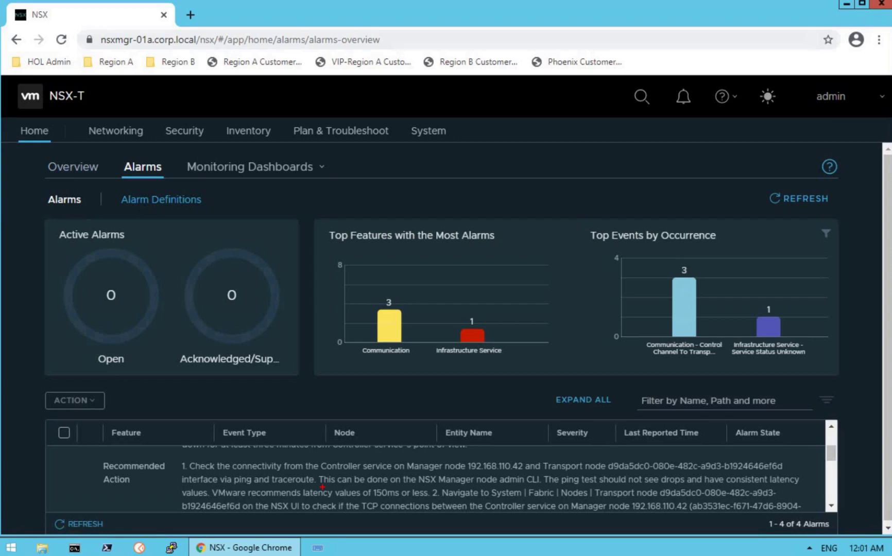
mouse_move(210, 480)
mouse_down()
mouse_move(244, 493)
mouse_move(335, 502)
mouse_move(431, 501)
mouse_up()
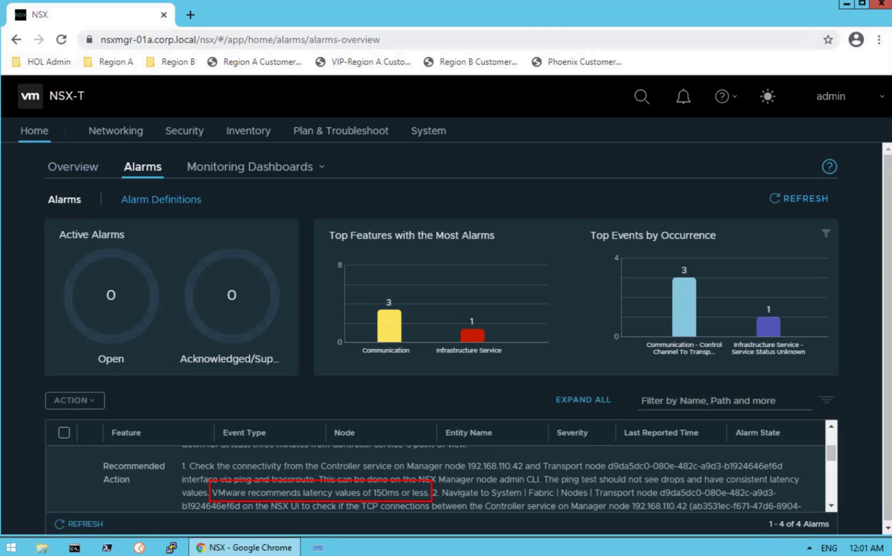
key(e)
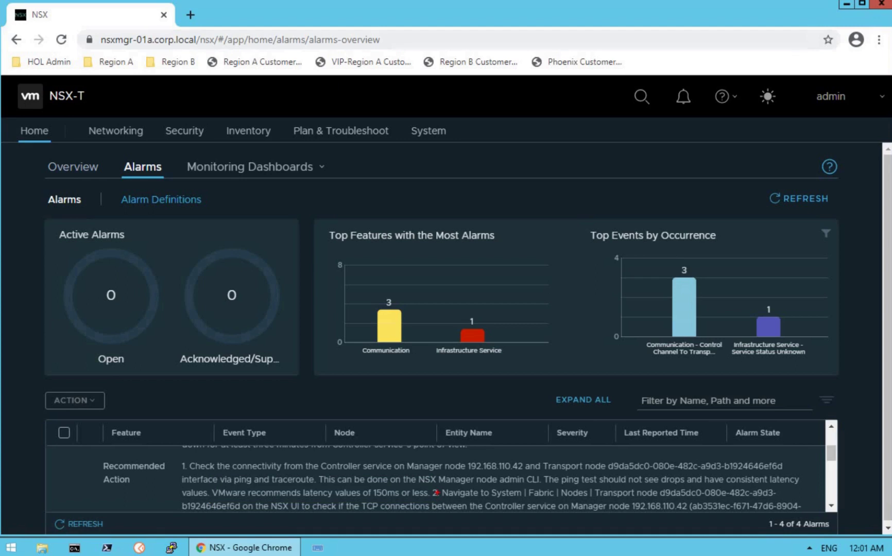
key(Escape)
Return to the Communication alarm's row and compare its feature with the Infrastructure Service entry in the top features chart.
mouse_move(827, 443)
mouse_down()
mouse_move(828, 432)
mouse_move(169, 472)
mouse_move(91, 465)
mouse_move(184, 470)
mouse_up()
click(96, 461)
drag(434, 344, 518, 362)
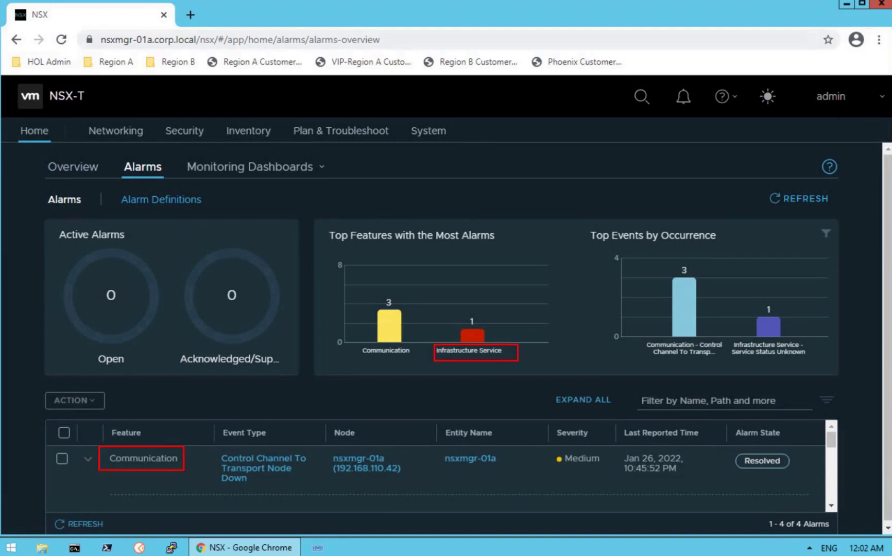
key(Escape)
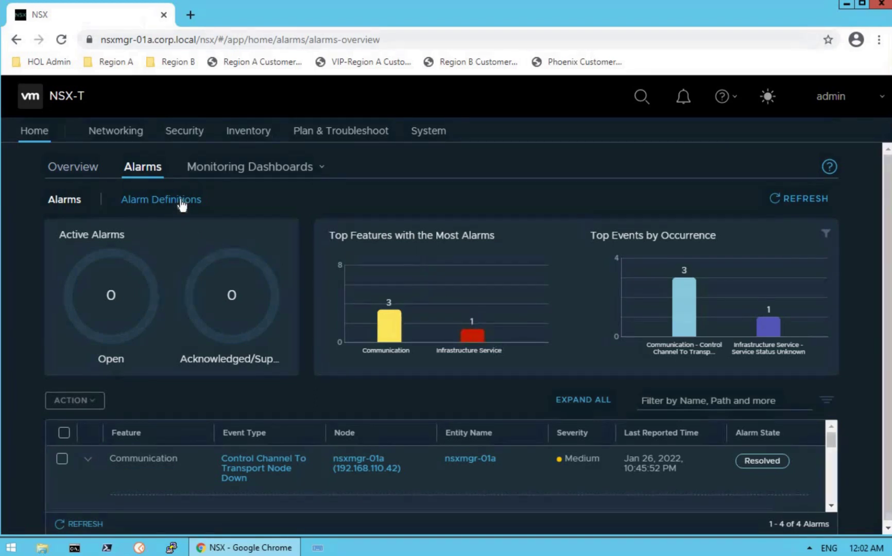
Open the alarm definitions and examine the Alarm Management, Audit Log Health and Capacity entries with their event types and severities.
click(181, 202)
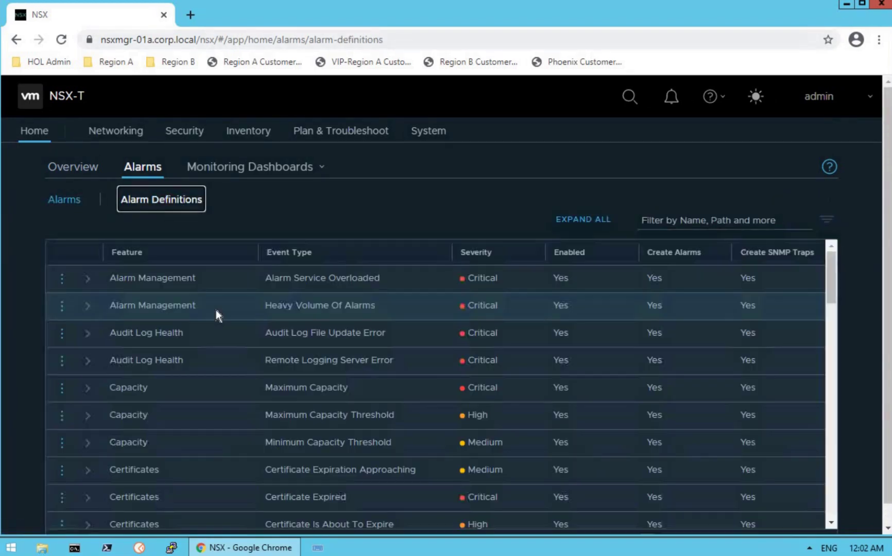
mouse_move(102, 241)
mouse_down()
mouse_move(143, 284)
mouse_move(223, 318)
mouse_up()
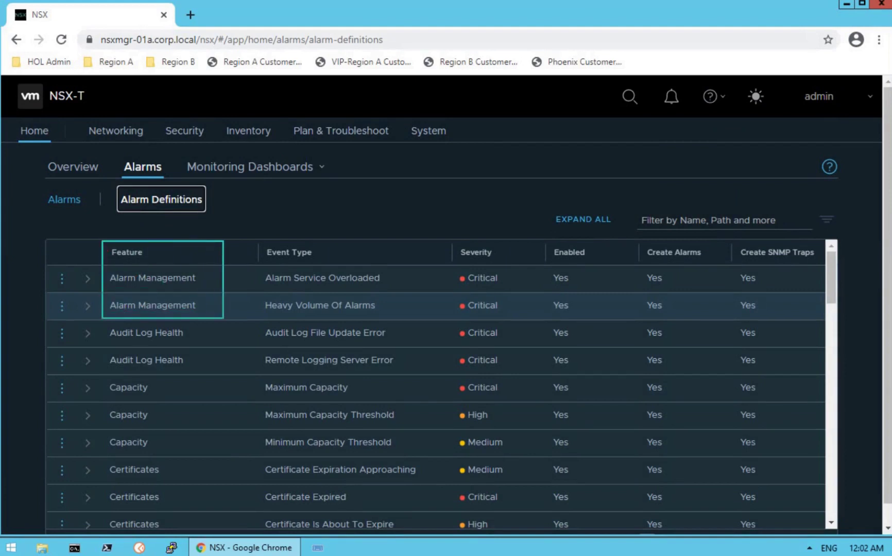
drag(102, 328, 202, 366)
drag(101, 376, 191, 451)
drag(257, 374, 378, 403)
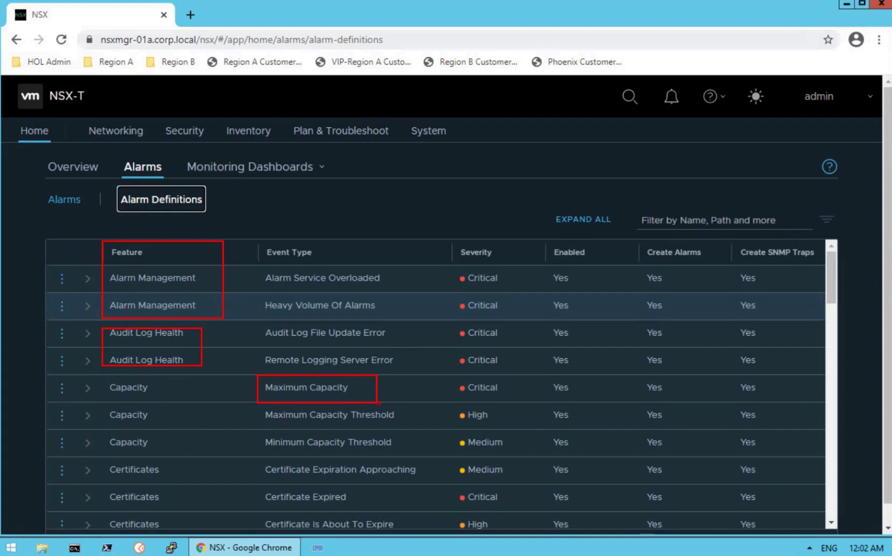
drag(442, 374, 528, 400)
key(ctrl+z)
key(Escape)
Examine the event types and severities of the Communication alarm definitions, and look through the definitions that follow them.
scroll(828, 332, down, 5)
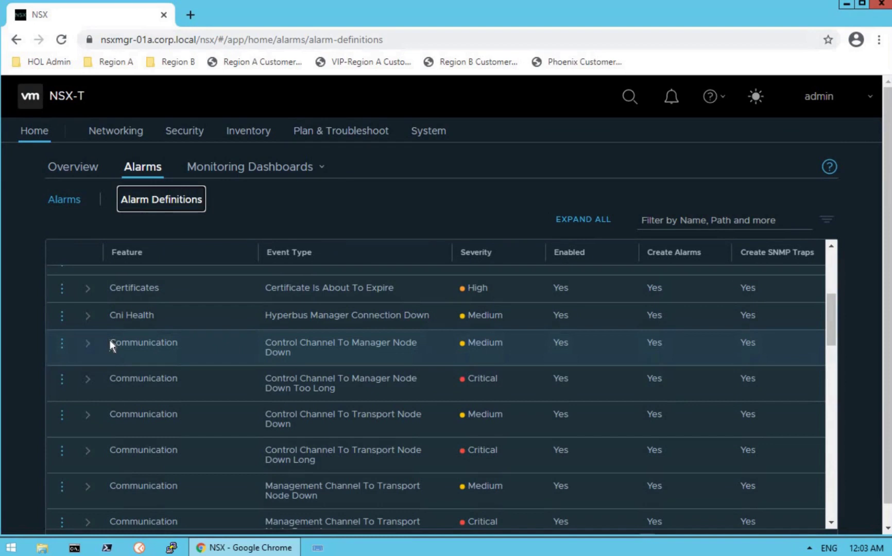
mouse_move(99, 333)
mouse_down()
mouse_move(173, 389)
mouse_move(212, 526)
mouse_up()
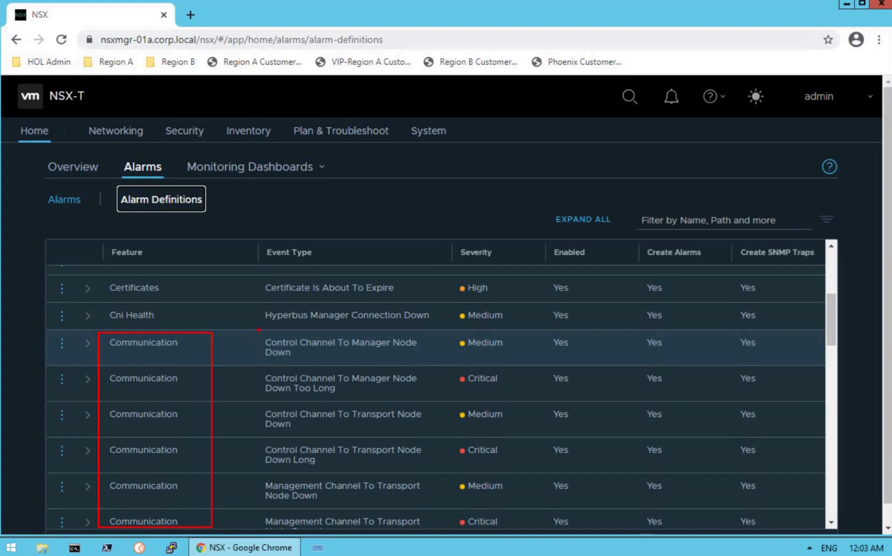
mouse_move(259, 327)
mouse_down()
mouse_move(315, 368)
mouse_move(362, 380)
mouse_move(399, 409)
mouse_move(413, 437)
mouse_move(425, 382)
mouse_move(441, 509)
mouse_up()
key(ctrl+z)
drag(451, 279, 518, 507)
key(ctrl+z)
key(Escape)
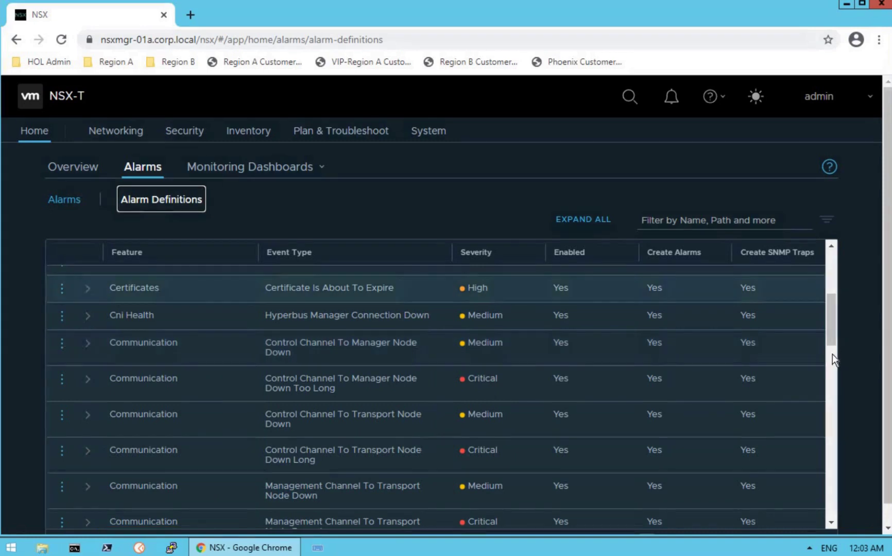
scroll(832, 360, down, 1)
scroll(832, 370, down, 7)
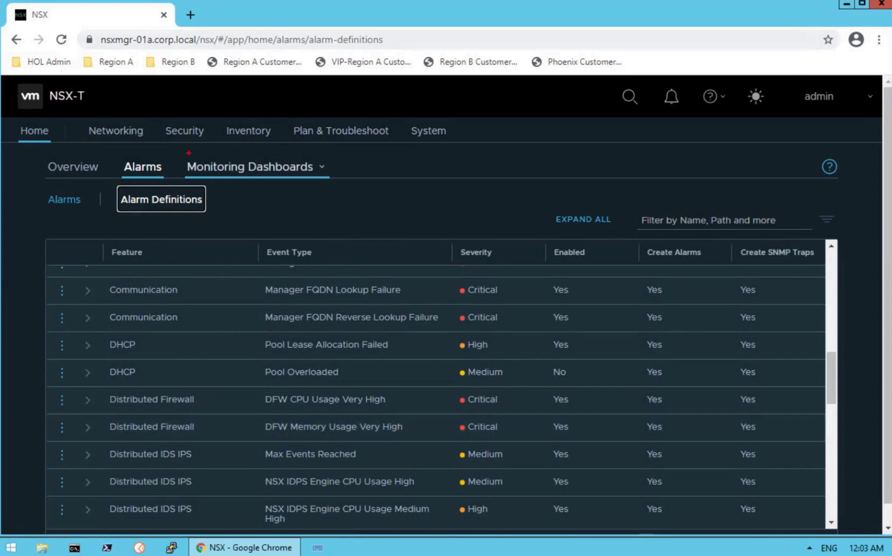
Open the System monitoring dashboard and check the management cluster status and the NSX Nodes chart.
click(323, 168)
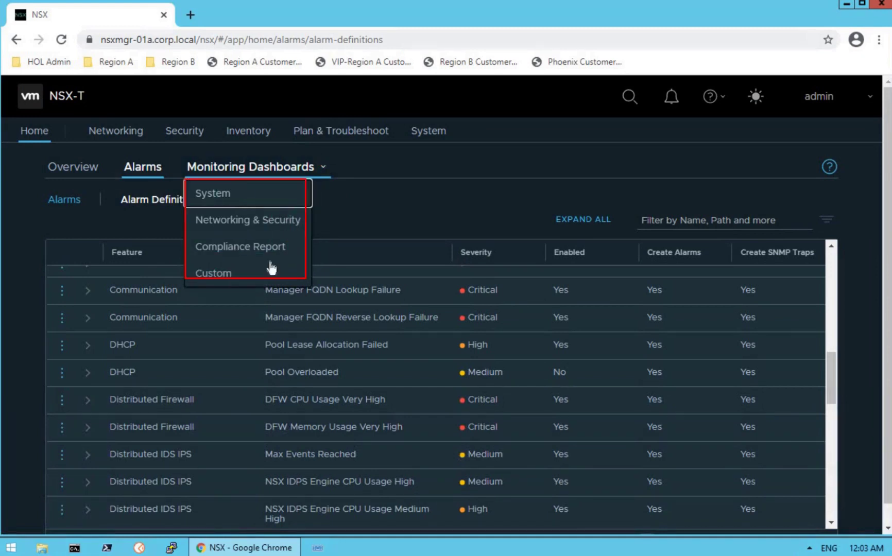
click(216, 194)
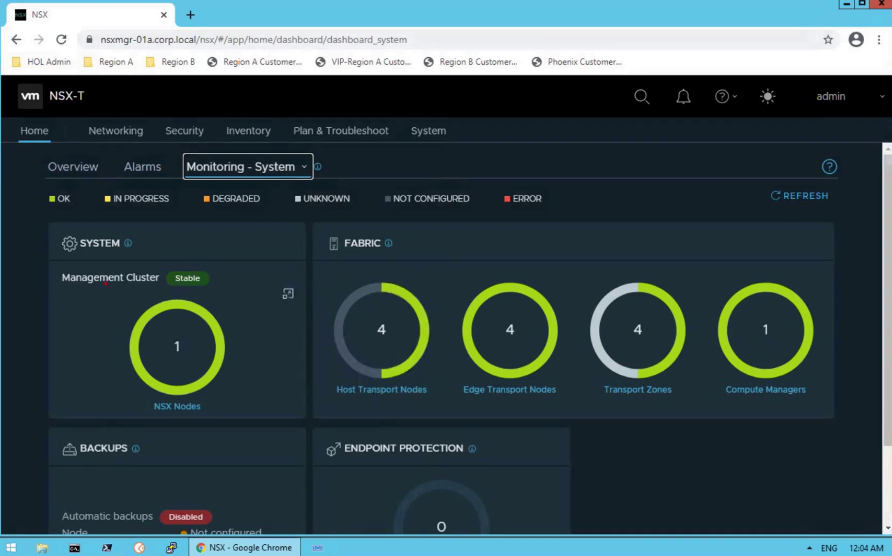
drag(52, 259, 245, 293)
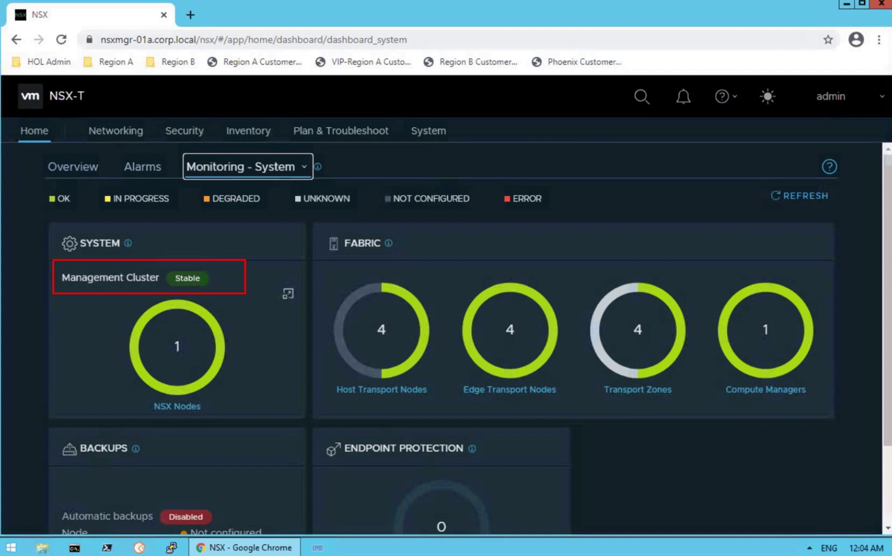
key(Escape)
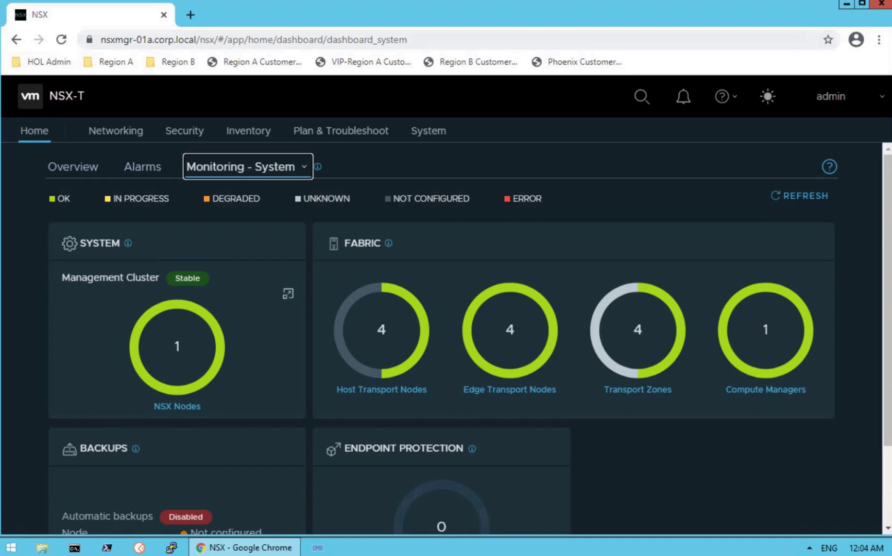
drag(140, 388, 230, 419)
Inspect the Fabric status charts for host transport nodes, edge transport nodes, transport zones and compute managers.
mouse_move(337, 355)
drag(327, 225, 416, 257)
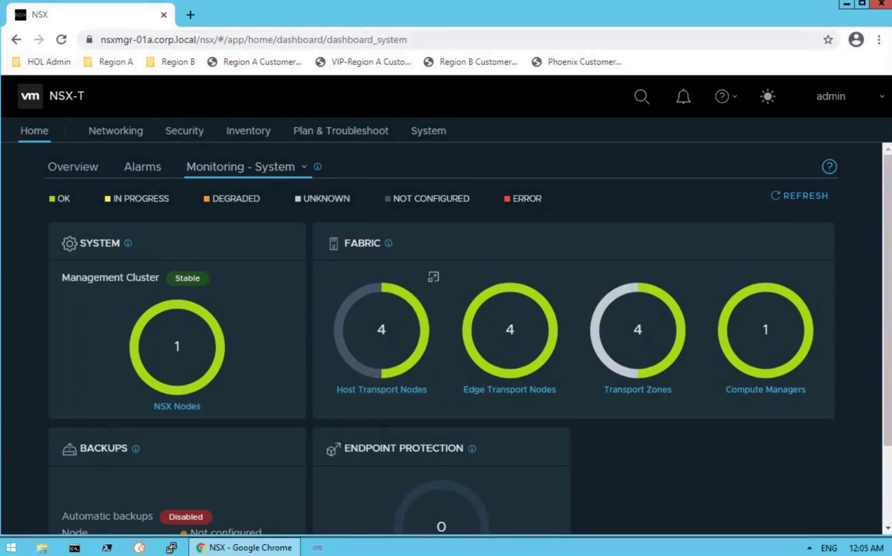
mouse_move(328, 373)
mouse_down()
mouse_move(546, 410)
mouse_move(813, 415)
mouse_up()
mouse_move(425, 337)
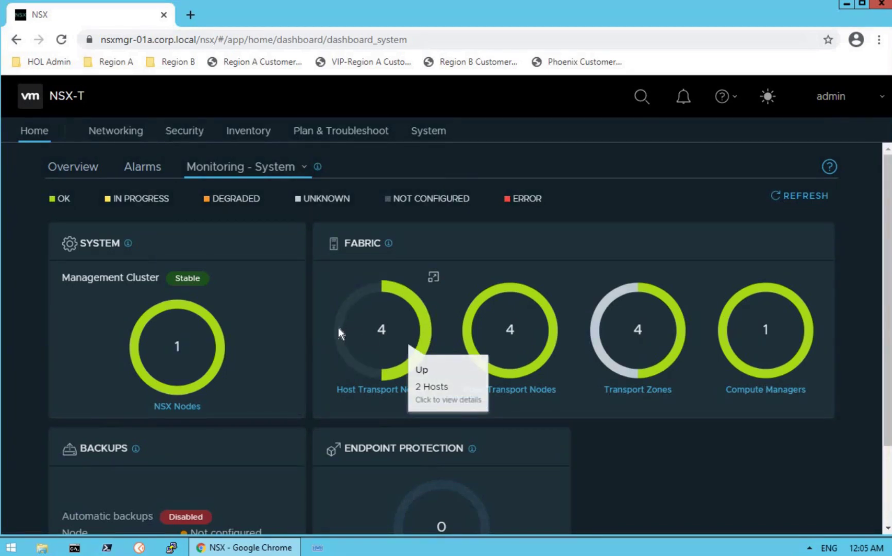
mouse_move(338, 333)
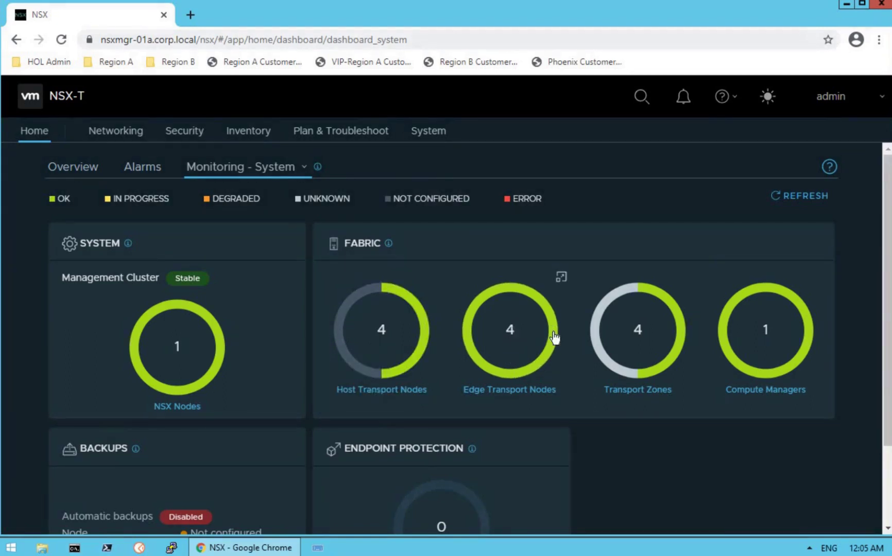
mouse_move(555, 338)
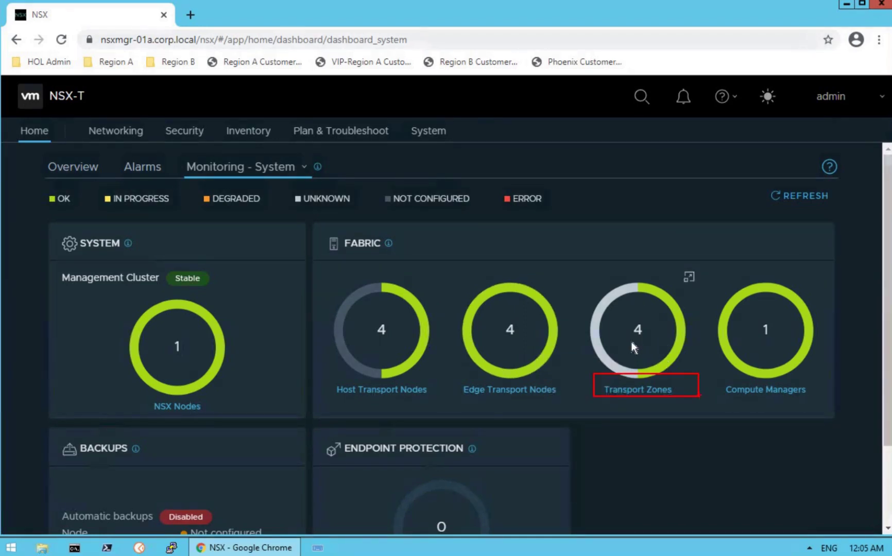
mouse_move(683, 335)
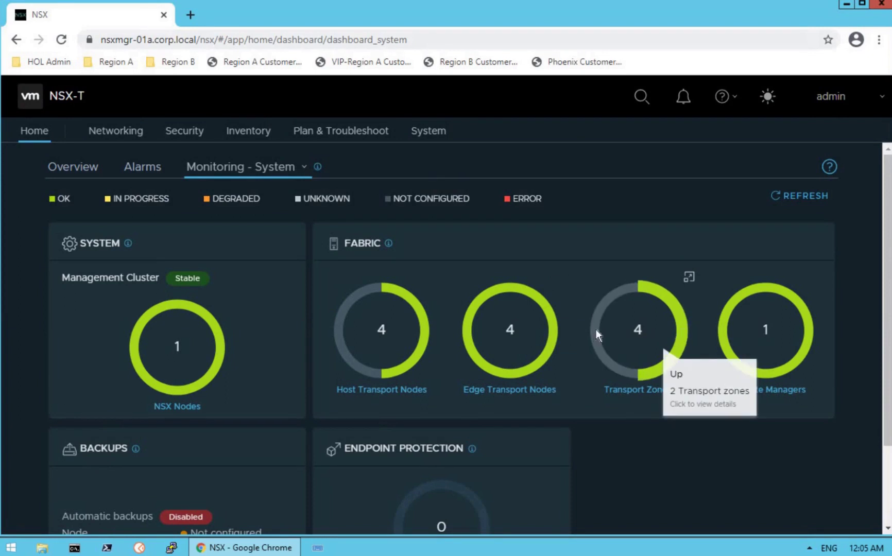
mouse_move(595, 335)
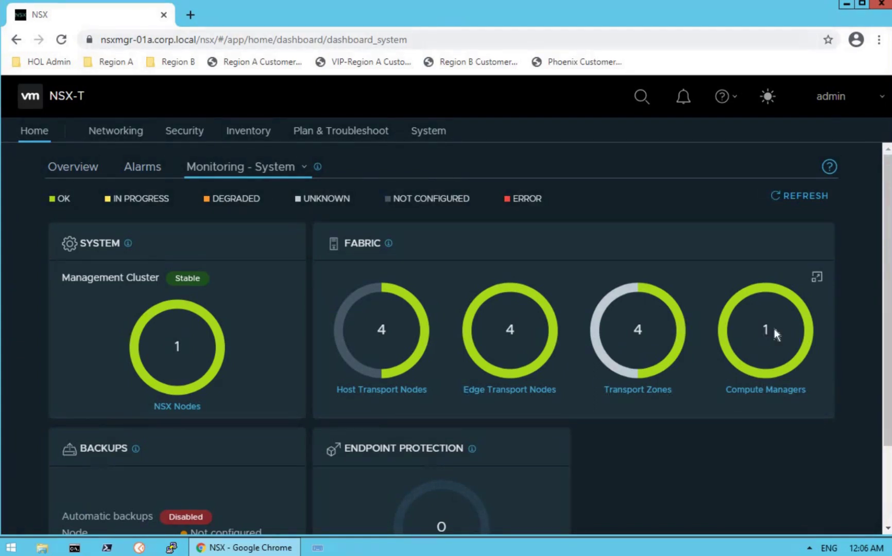
mouse_move(809, 335)
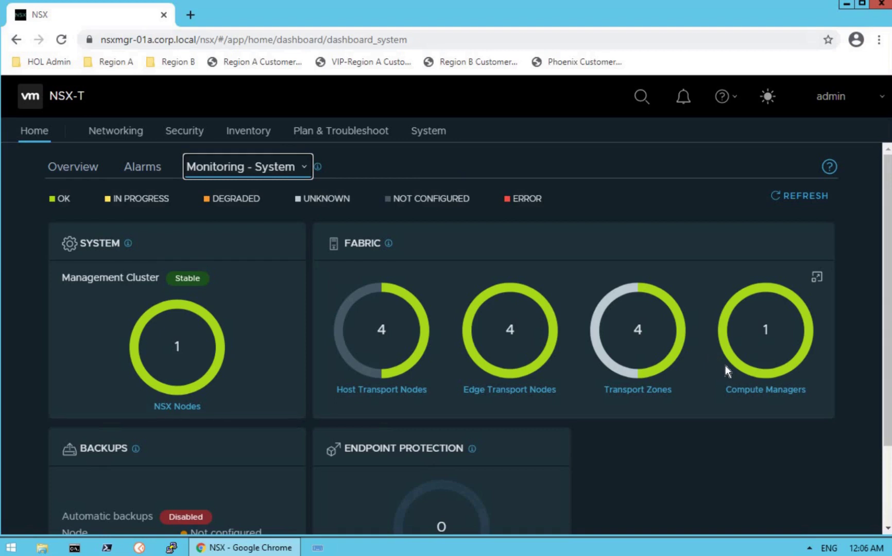
Open the Compute Managers details from the Fabric summary and examine the vcsa-01a.corp.local entry.
click(779, 392)
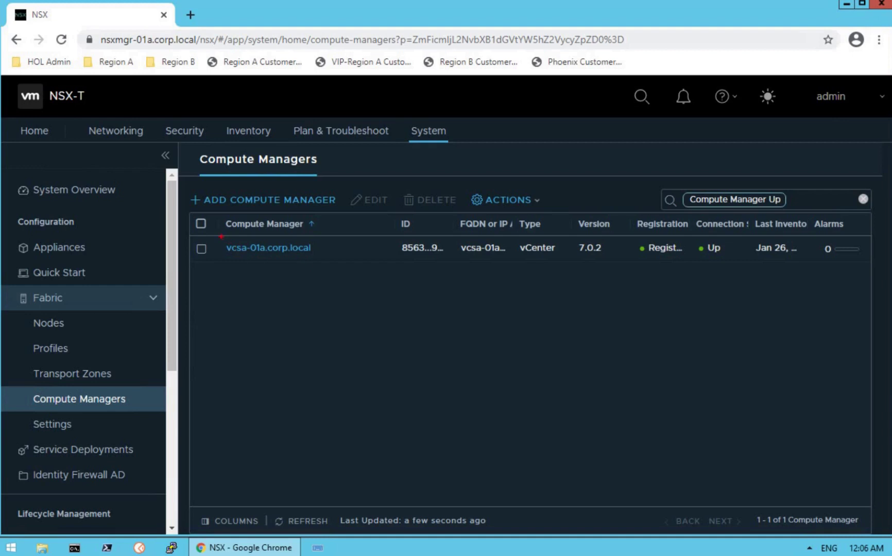
drag(195, 213, 365, 262)
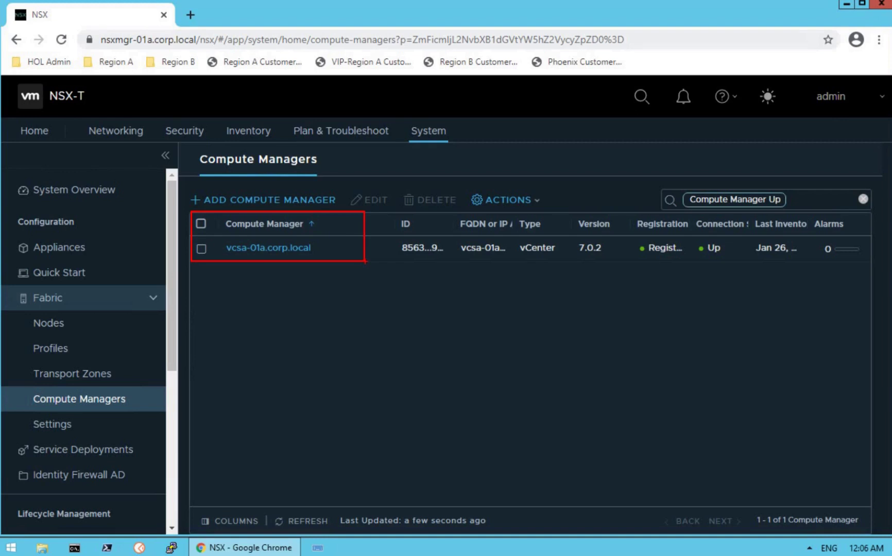
key(Escape)
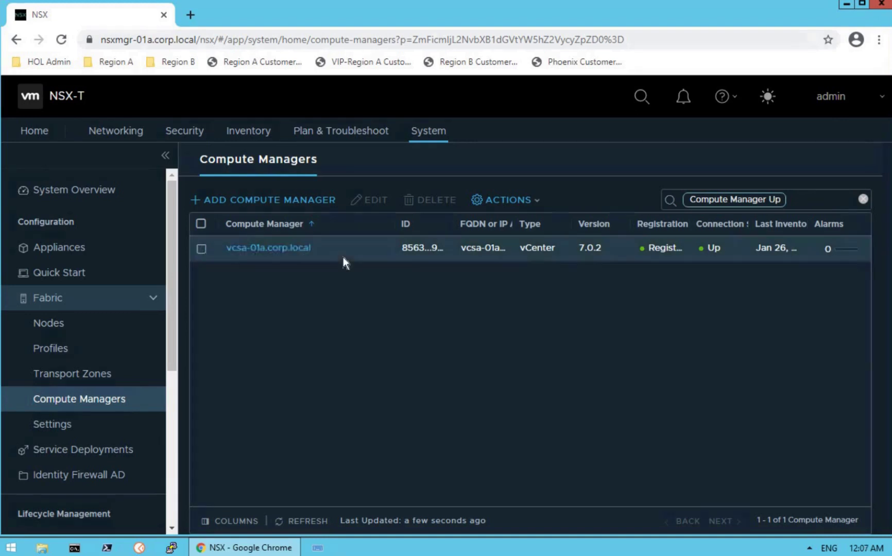
Return to the System monitoring dashboard from Home and examine its Backups and Endpoint Protection summaries.
click(34, 132)
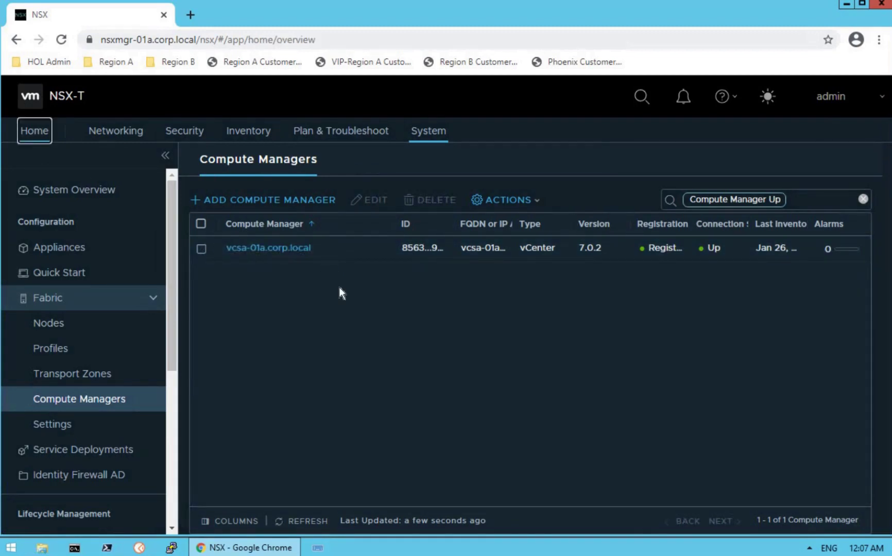
click(318, 276)
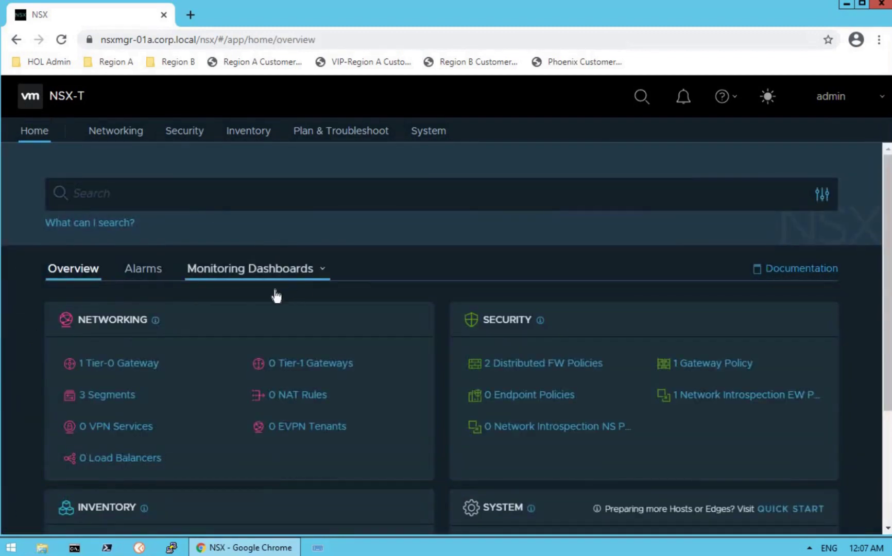
click(247, 305)
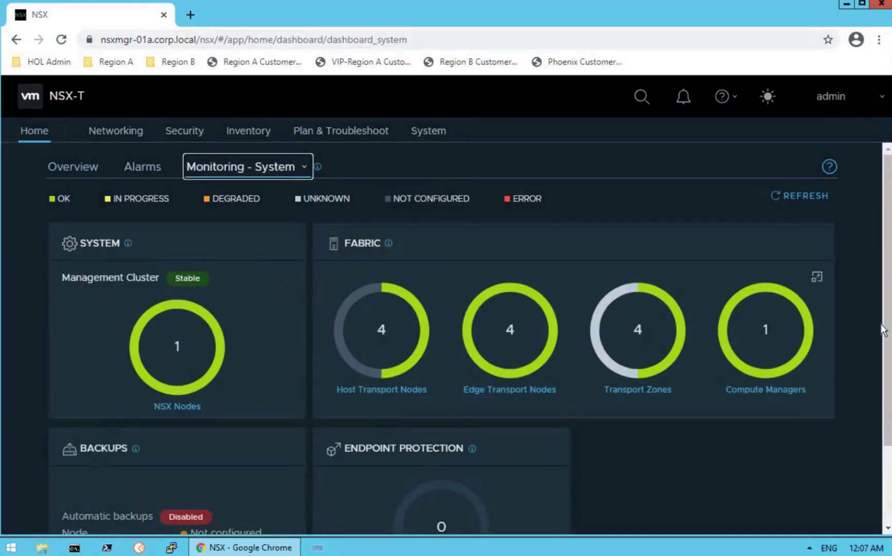
scroll(407, 409, down, 2)
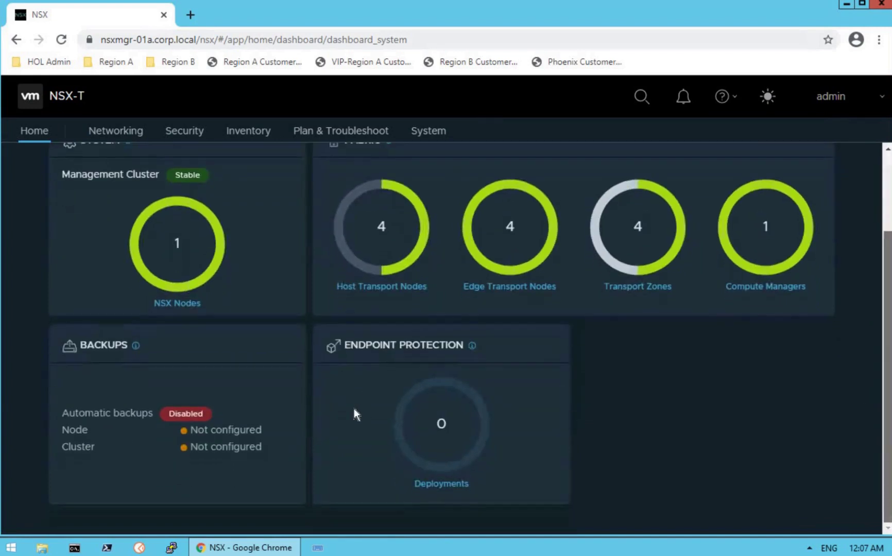
drag(50, 328, 298, 493)
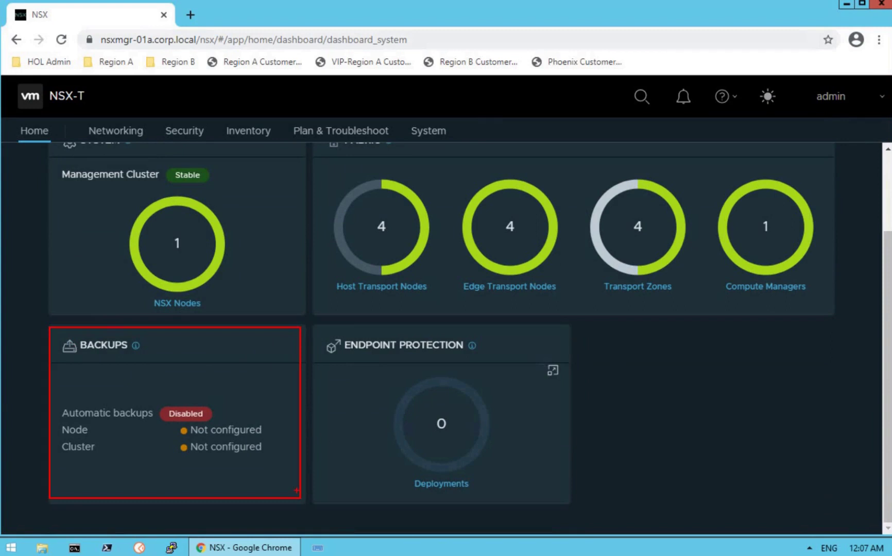
key(Escape)
mouse_move(315, 325)
mouse_down()
mouse_move(502, 502)
mouse_move(563, 505)
mouse_up()
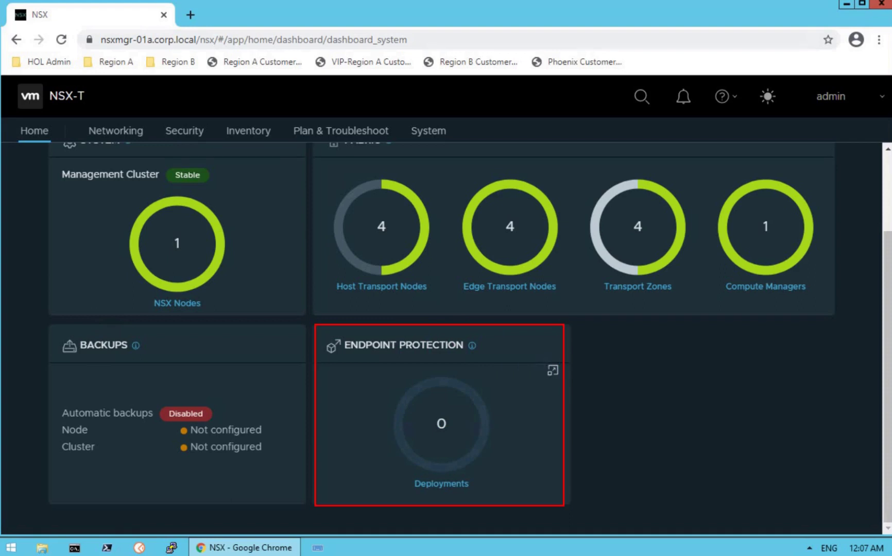
key(Escape)
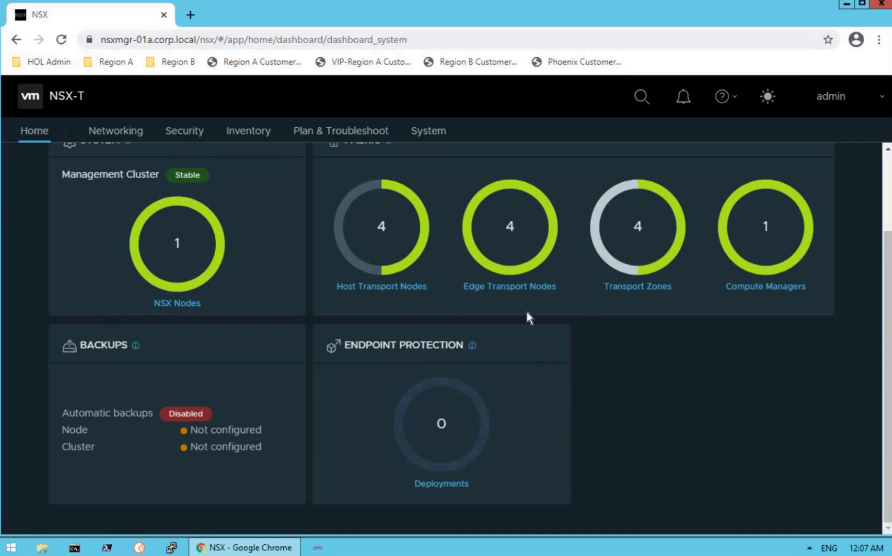
scroll(658, 206, up, 2)
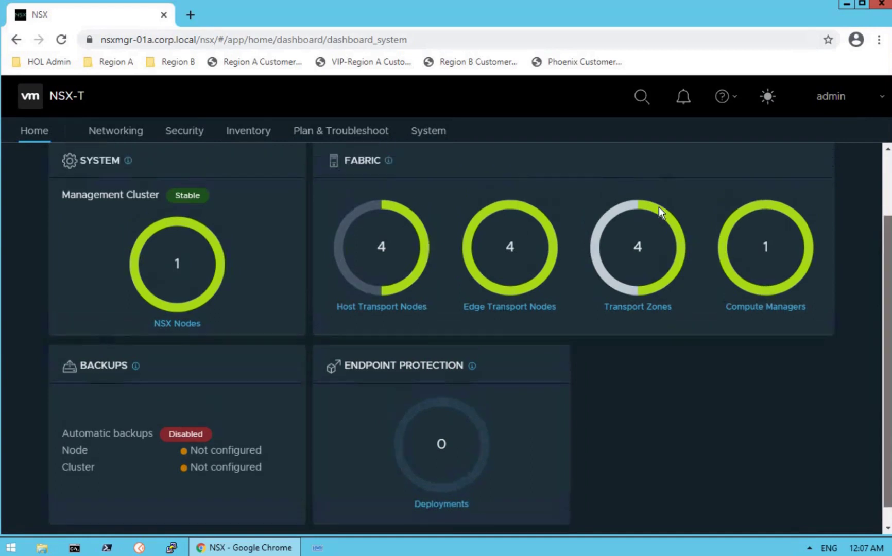
Open the Networking & Security monitoring dashboard and examine its Security, Gateways, Segments, Load Balancers and VPNs summaries.
click(304, 167)
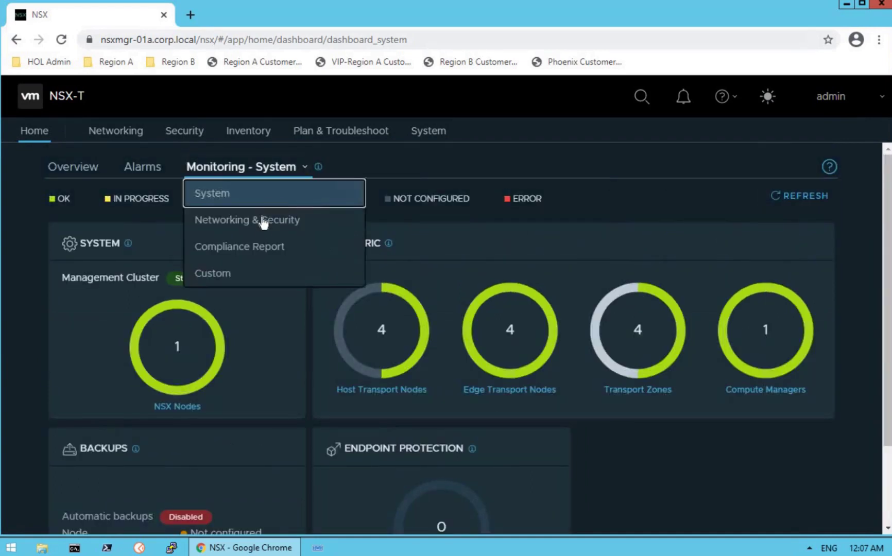
click(261, 222)
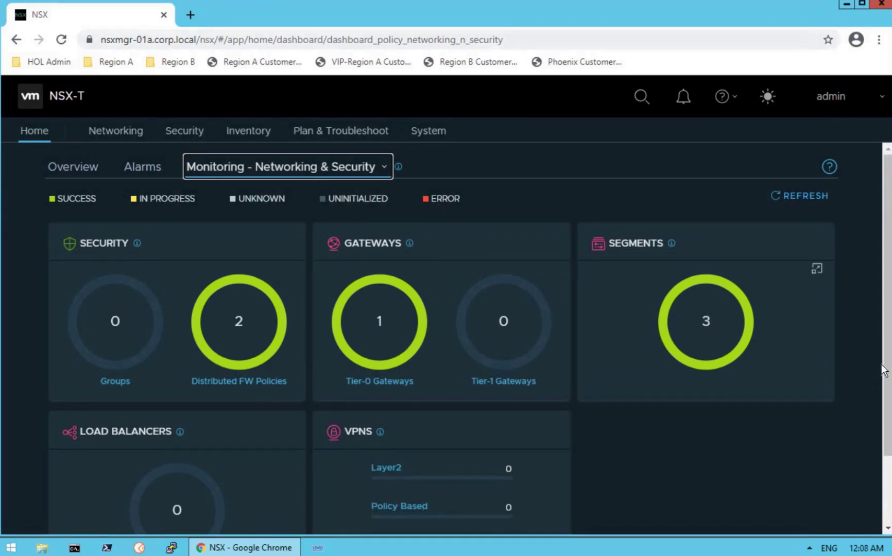
scroll(885, 462, down, 2)
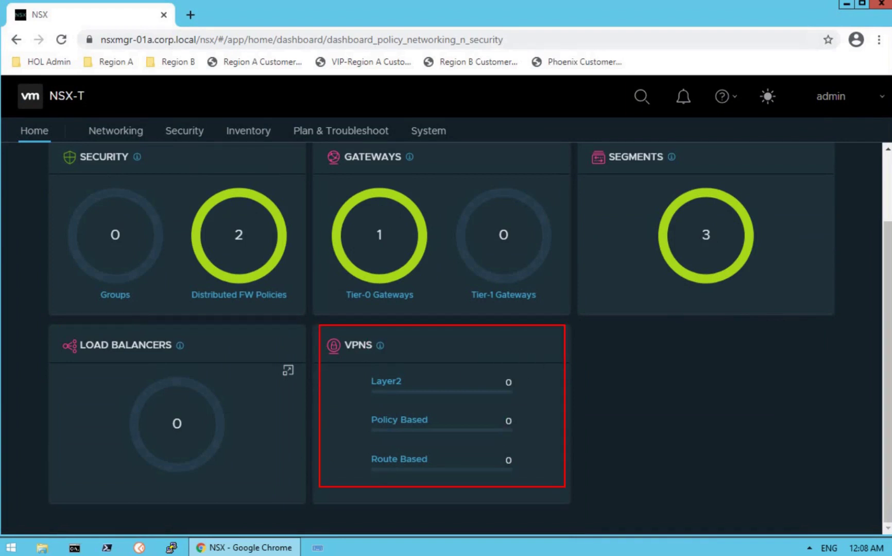
scroll(373, 181, up, 3)
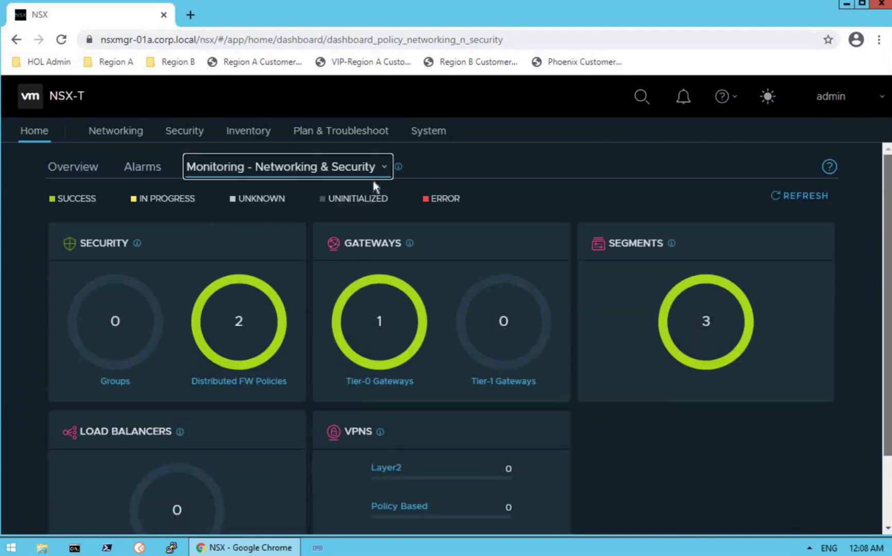
Open the monitoring Compliance Report and review the non-compliant resources, including the certificate and load balancer FIPS entries.
click(385, 167)
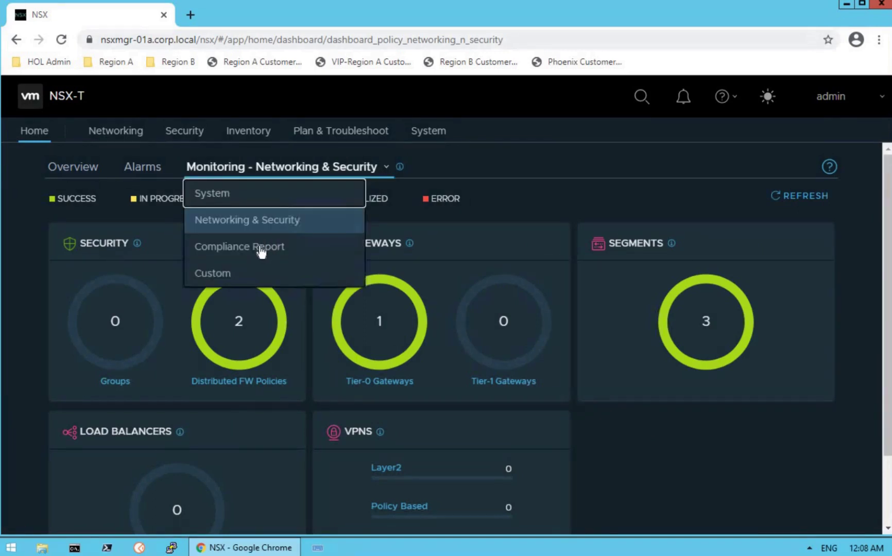
click(258, 248)
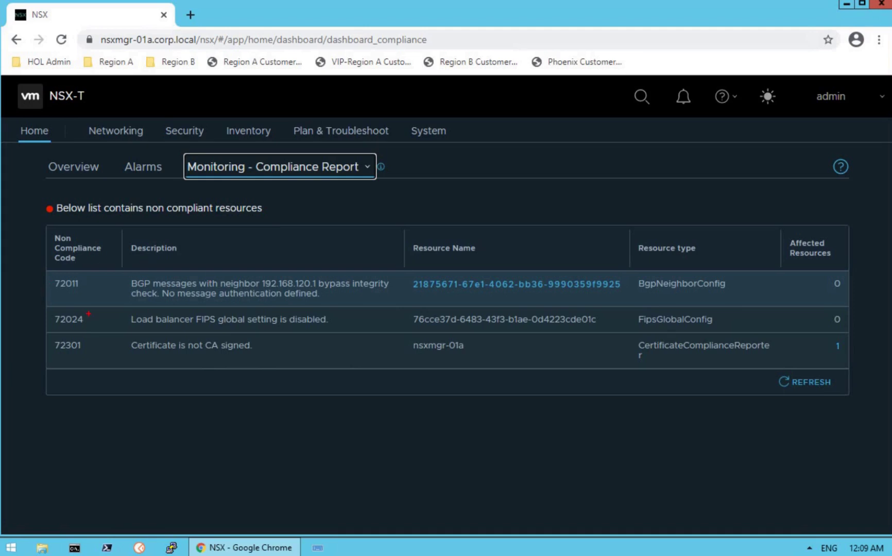
mouse_move(46, 331)
mouse_down()
mouse_move(259, 369)
mouse_move(607, 369)
mouse_up()
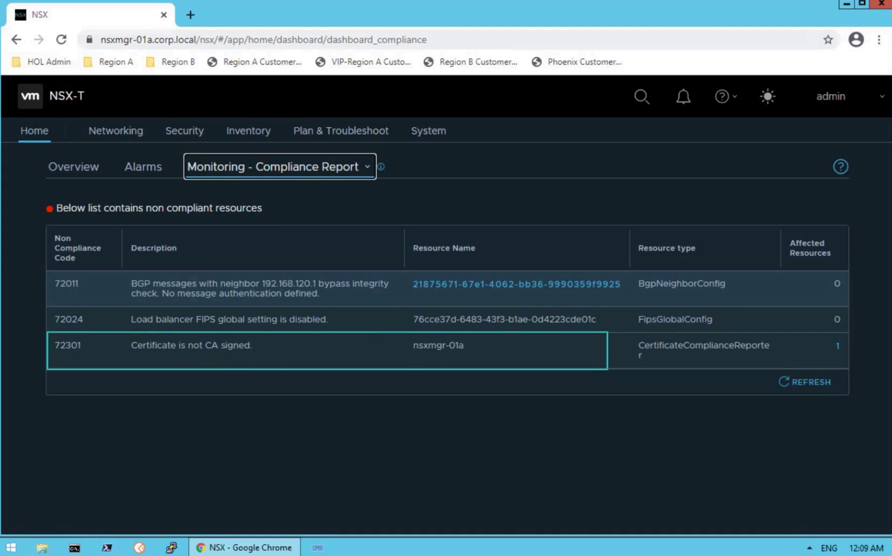
mouse_move(124, 308)
mouse_down()
mouse_move(237, 332)
mouse_move(332, 332)
mouse_up()
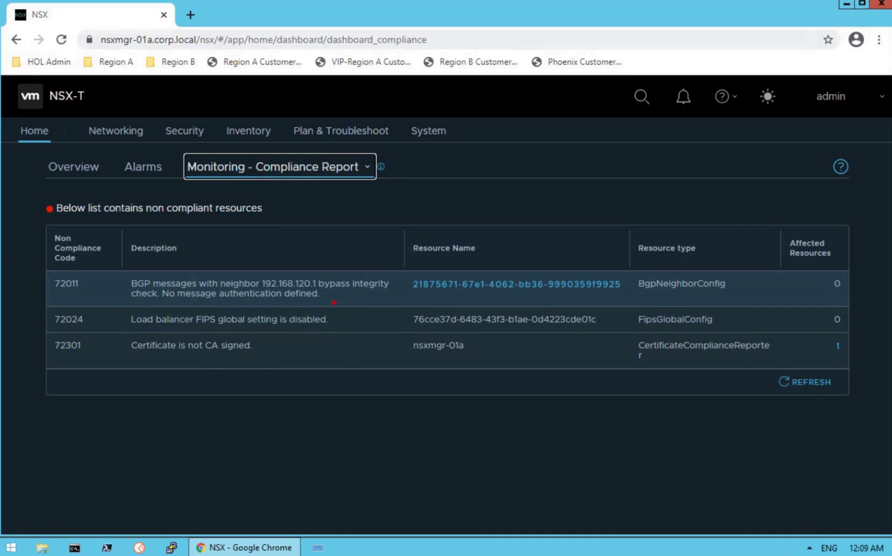
Switch the monitoring view to the Custom dashboard and check it for configured widgets.
click(367, 169)
click(218, 274)
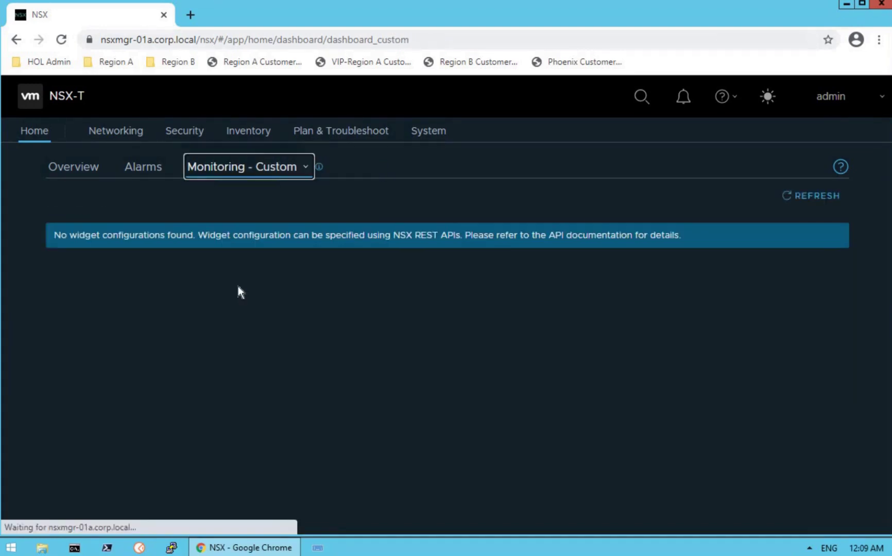